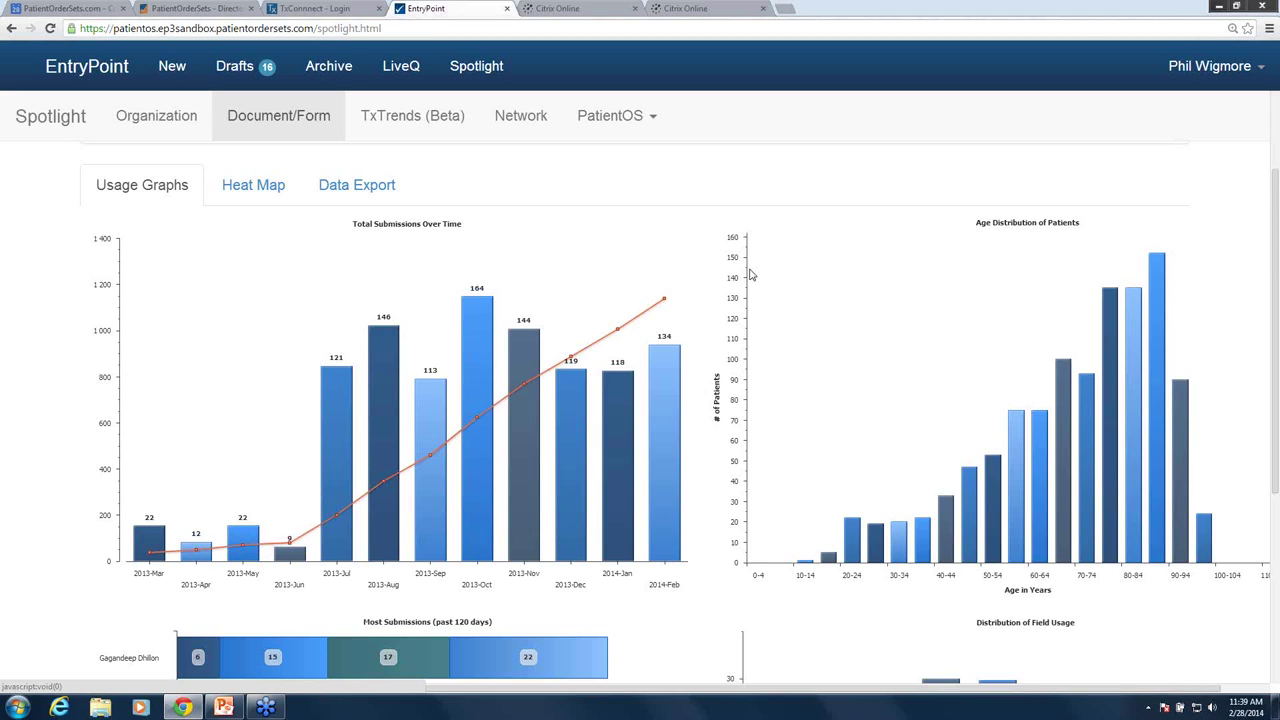
- Show the order set's usage heat map and scroll to page 2's Lab Investigations section
left_click(255, 197)
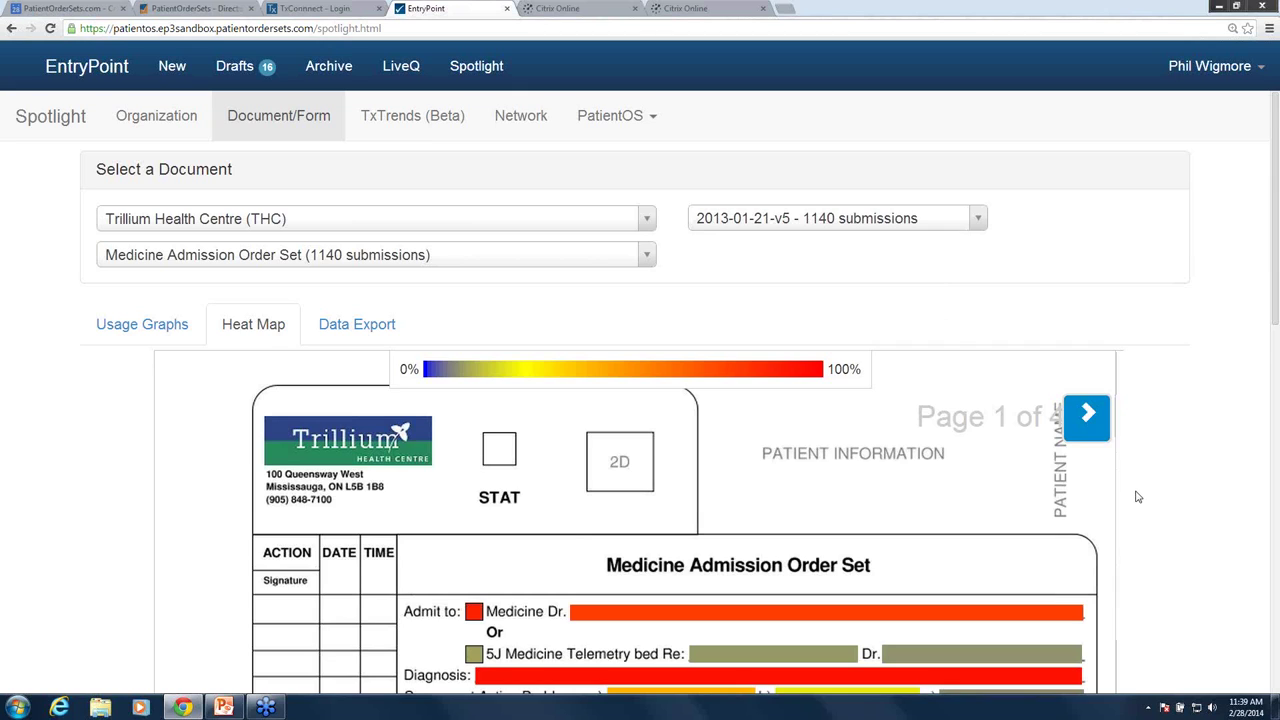
scroll(1138, 490, "down", 1)
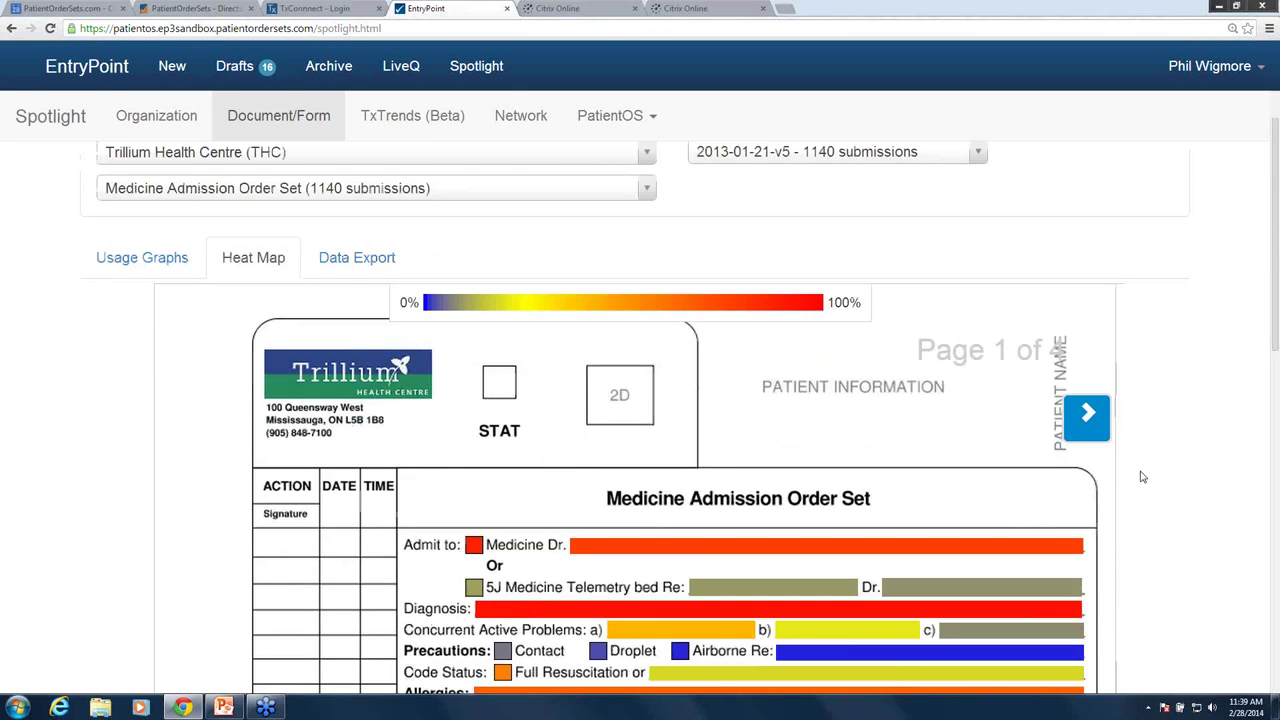
scroll(1142, 477, "down", 3)
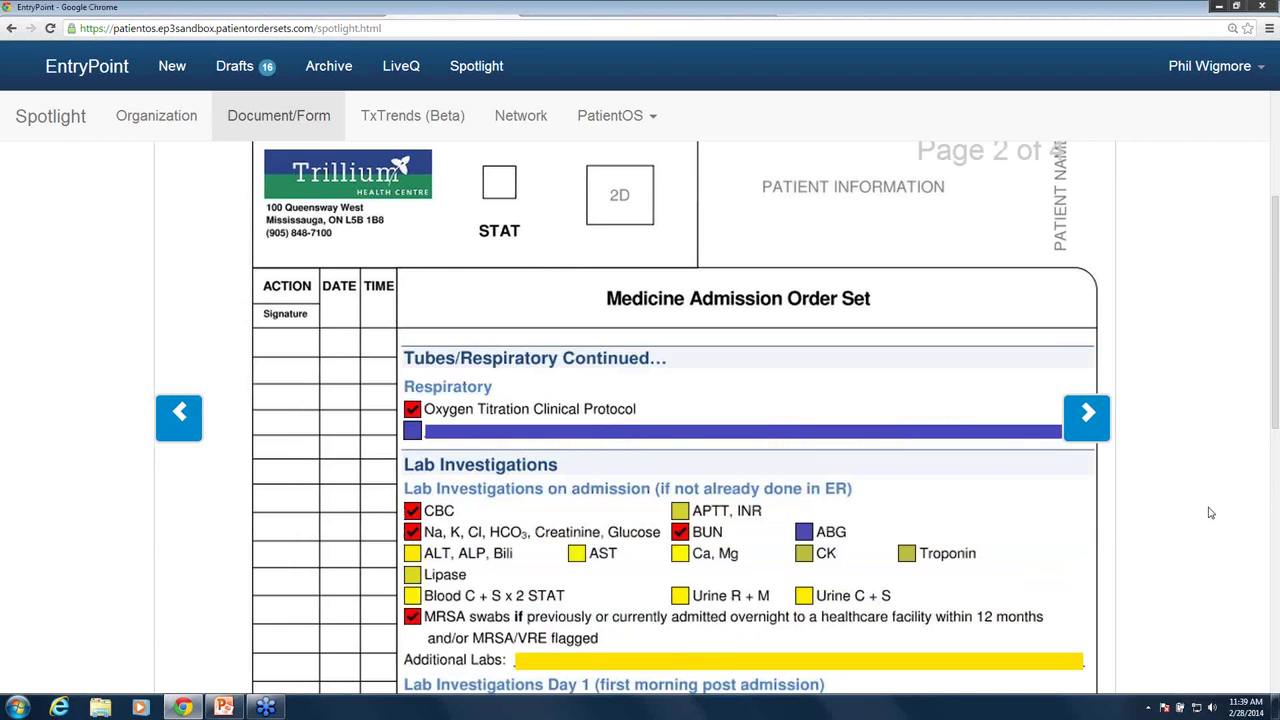
scroll(676, 425, "down", 2)
mouse_move(678, 426)
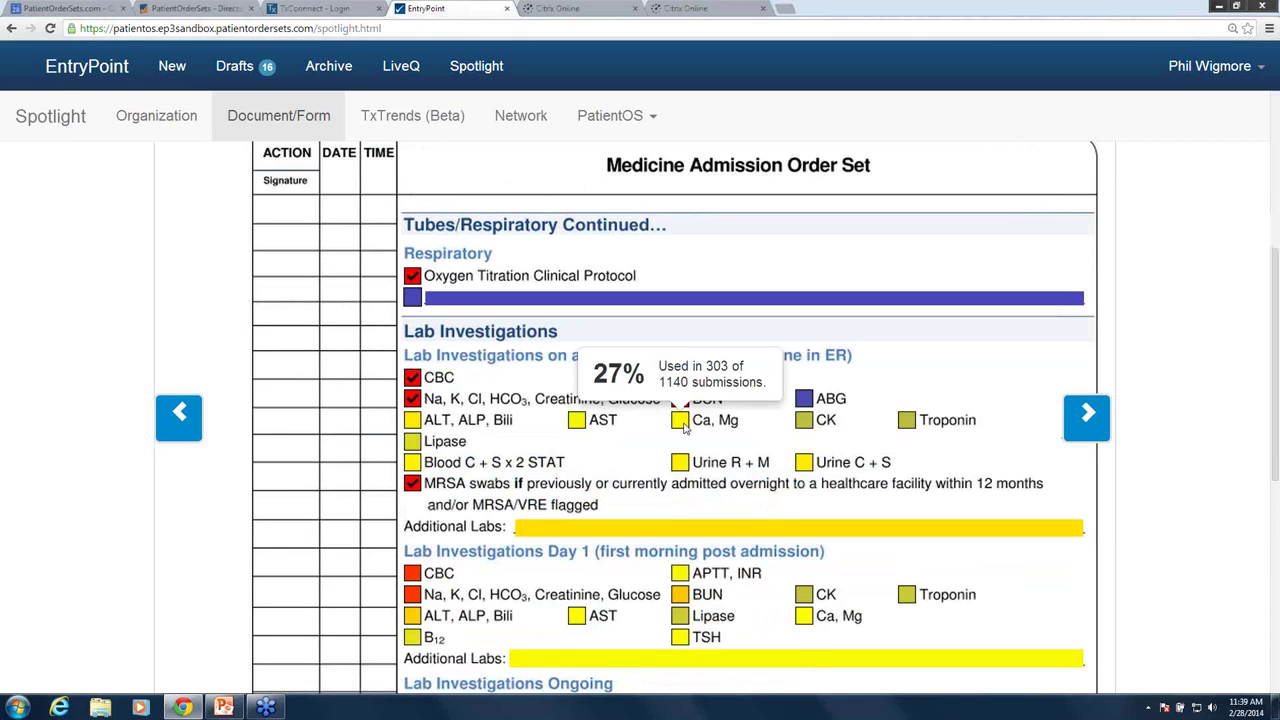
left_click(684, 424)
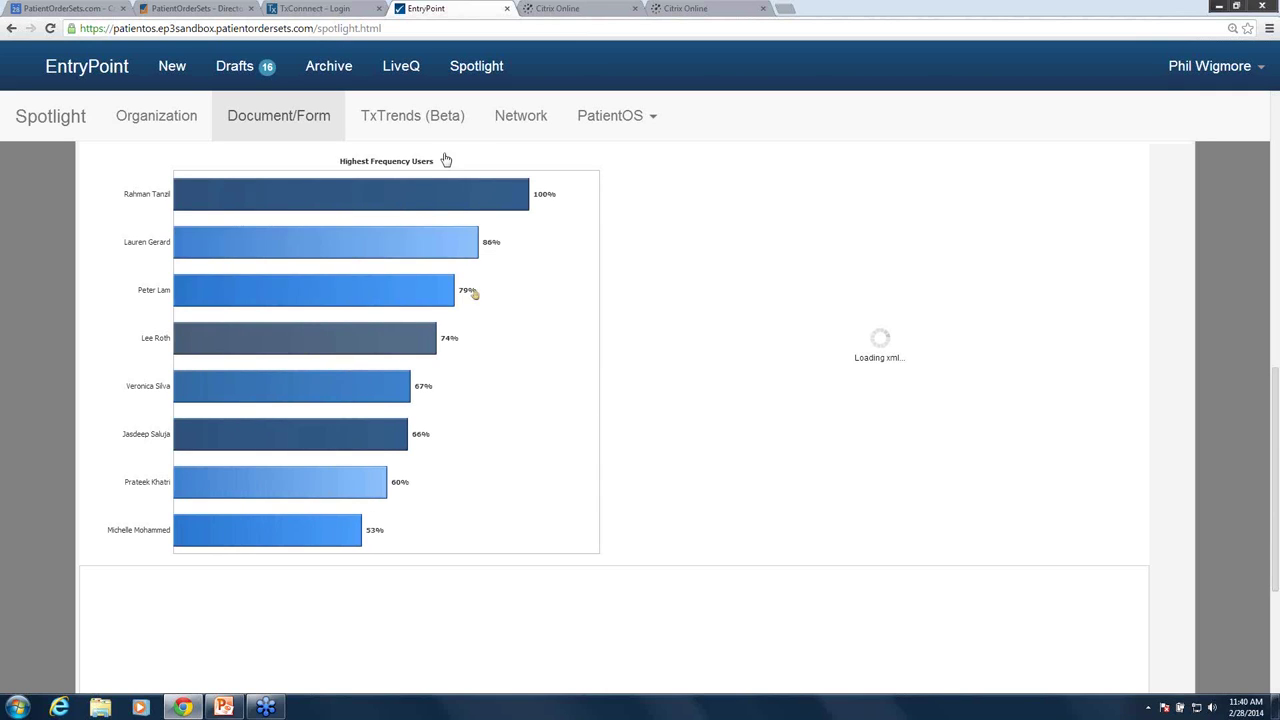
mouse_move(490, 208)
mouse_move(392, 400)
scroll(510, 392, "down", 7)
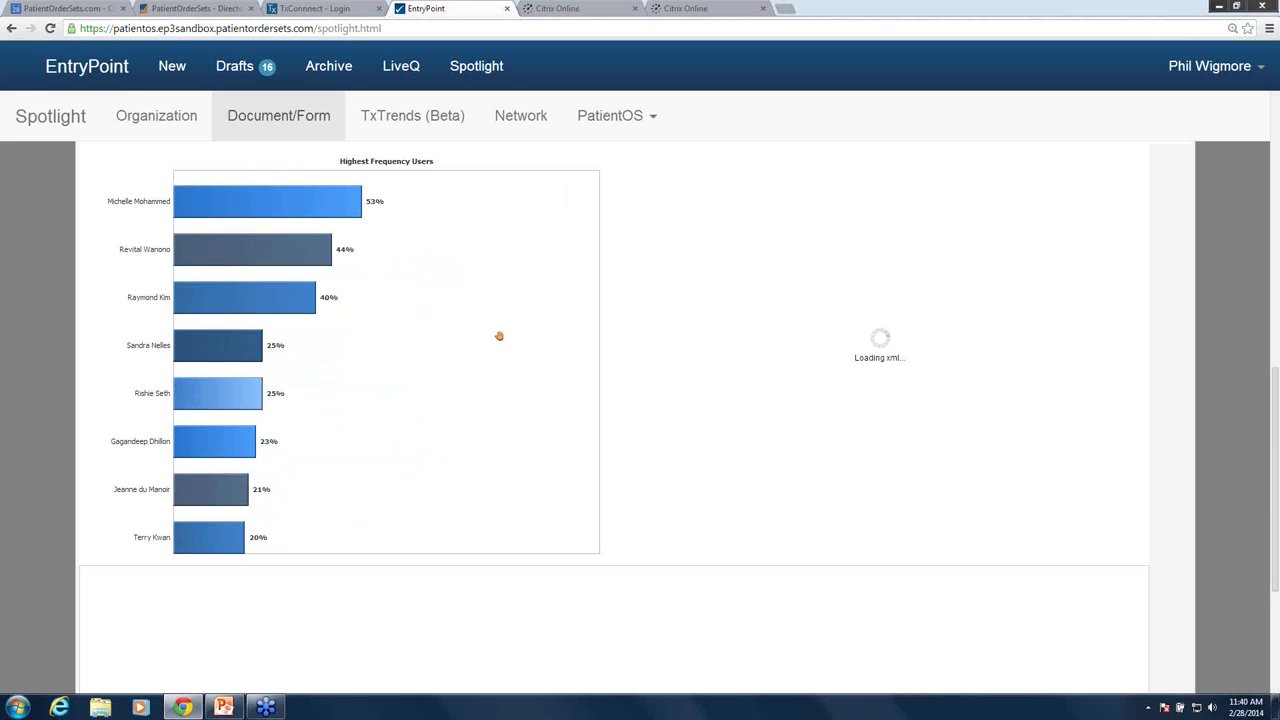
scroll(499, 336, "down", 8)
scroll(486, 238, "down", 1)
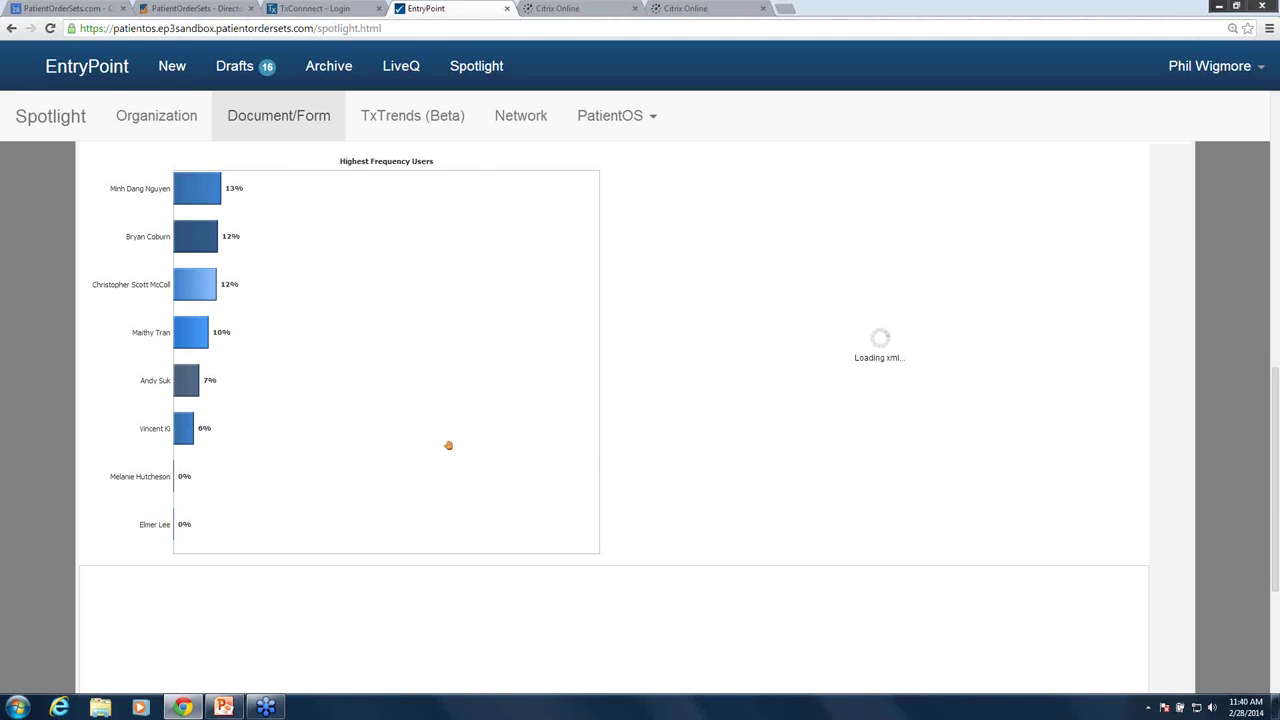
scroll(455, 420, "down", 3)
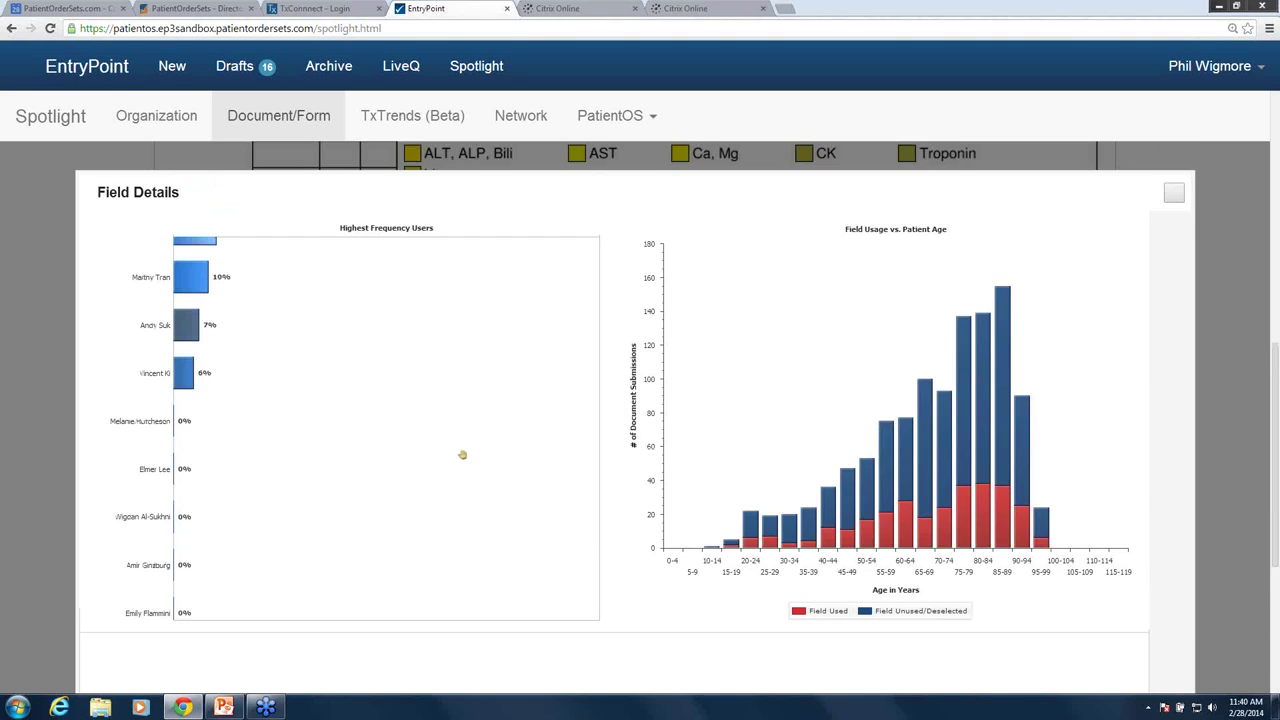
scroll(462, 455, "up", 3)
scroll(418, 400, "down", 2)
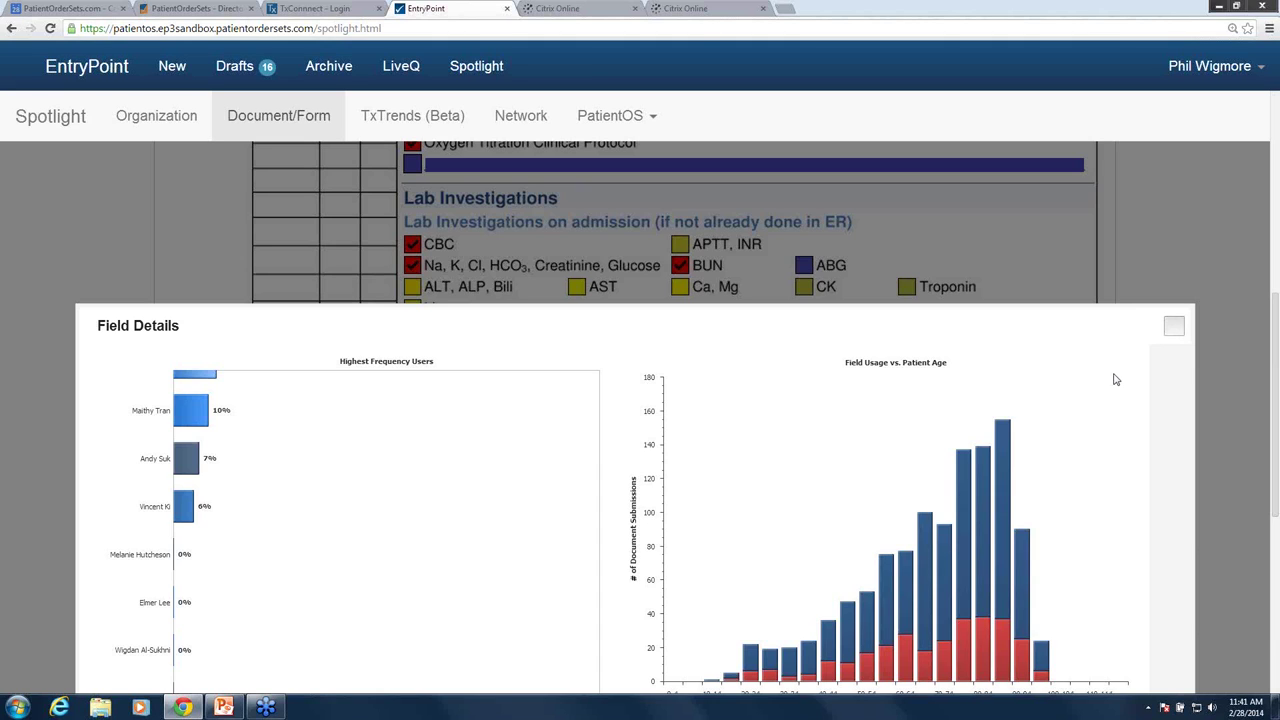
key("Escape")
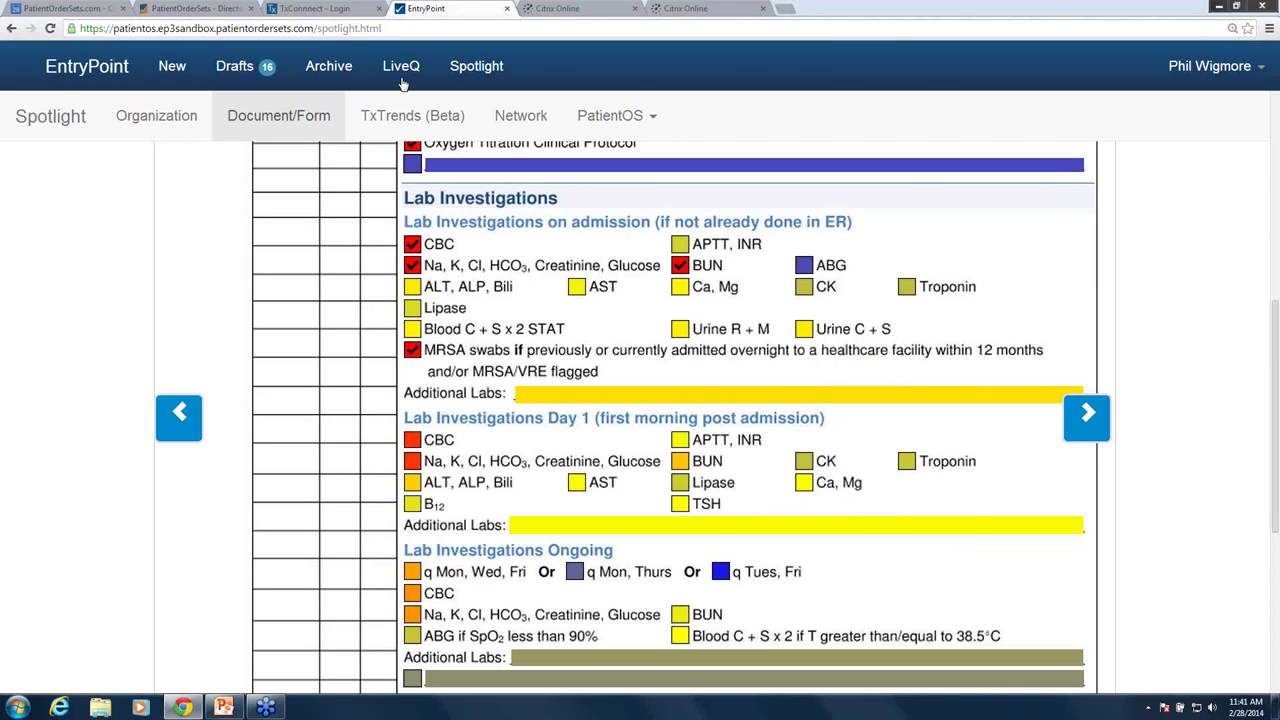
left_click(326, 10)
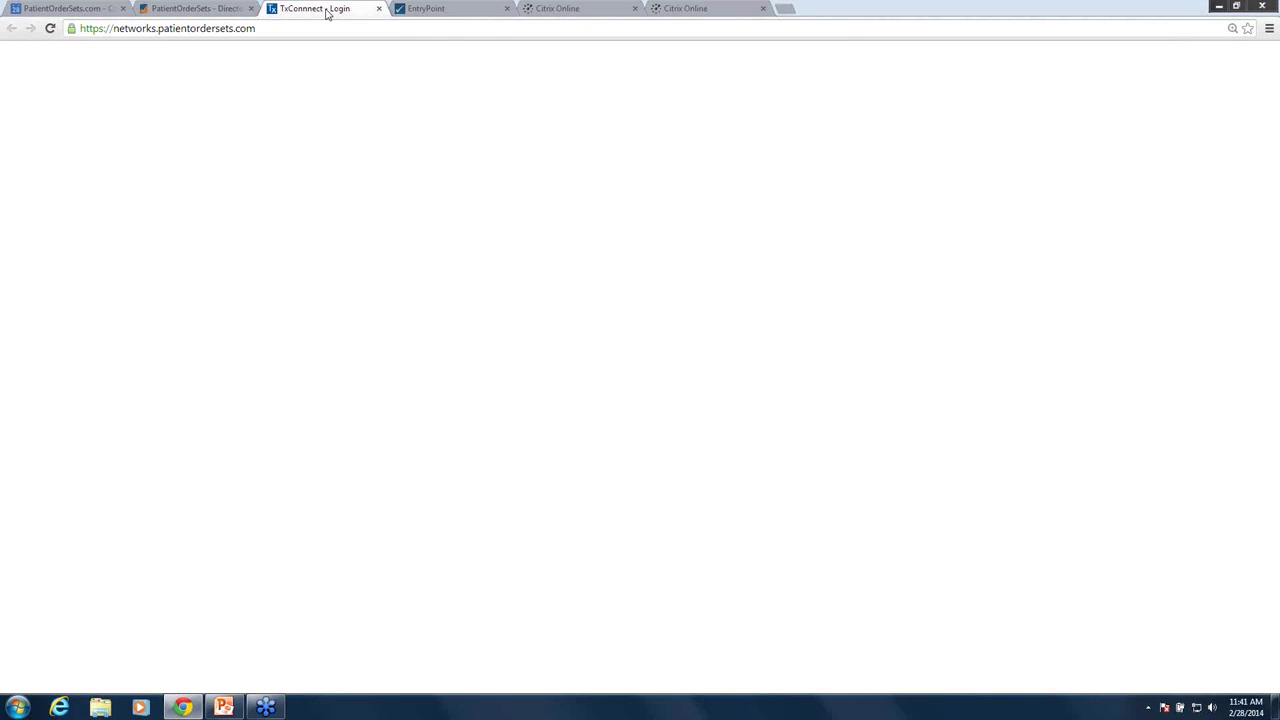
- Log into TxConnect with the account username and password
left_click(220, 282)
type("nhs")
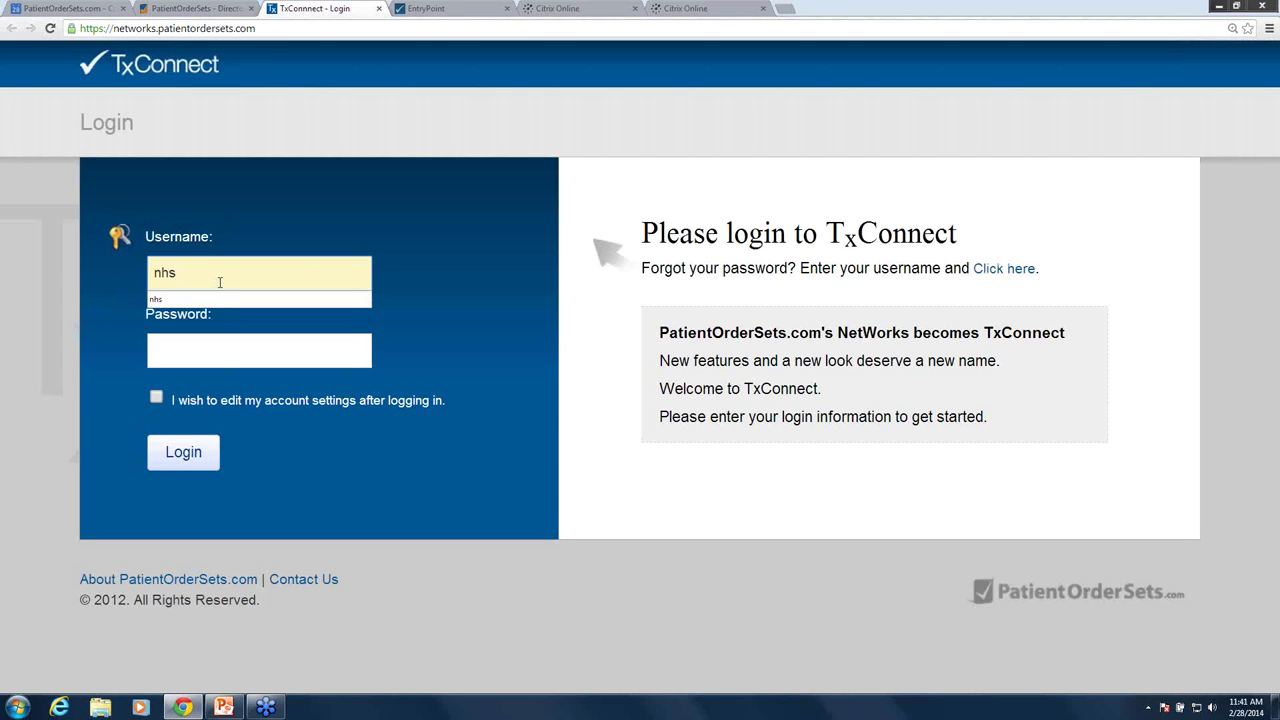
key("Tab")
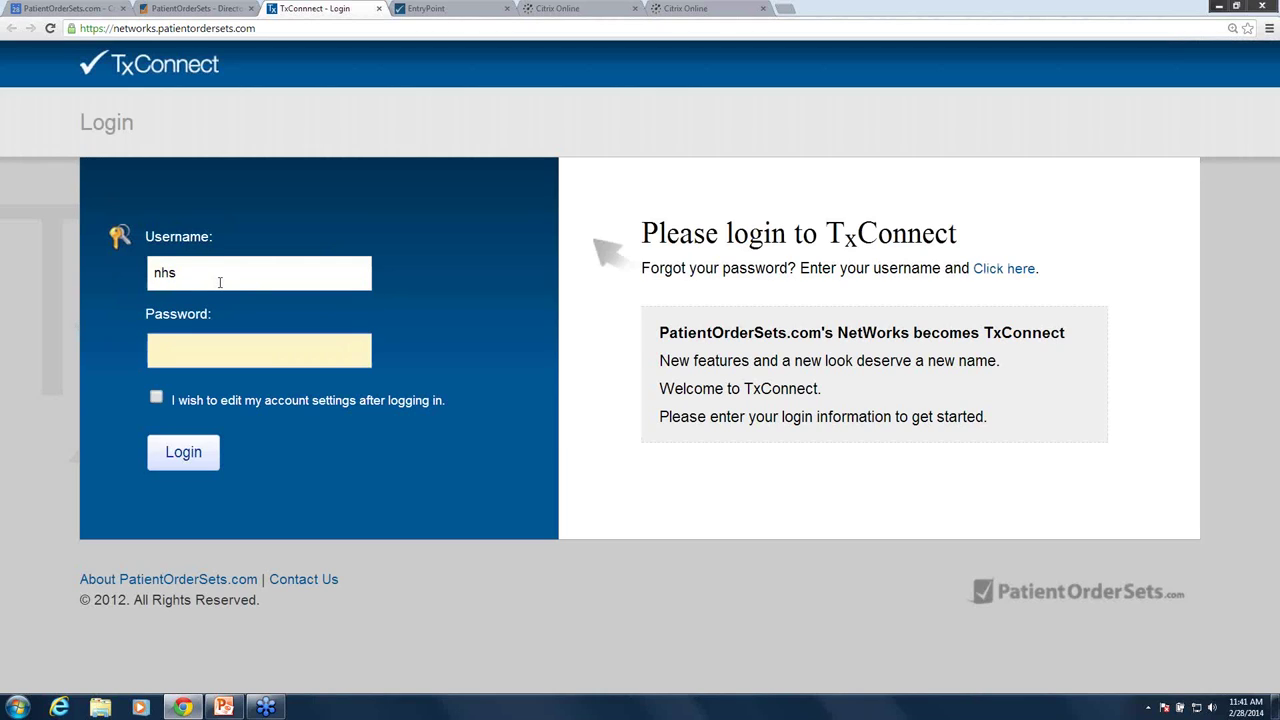
type("••••")
key("Return")
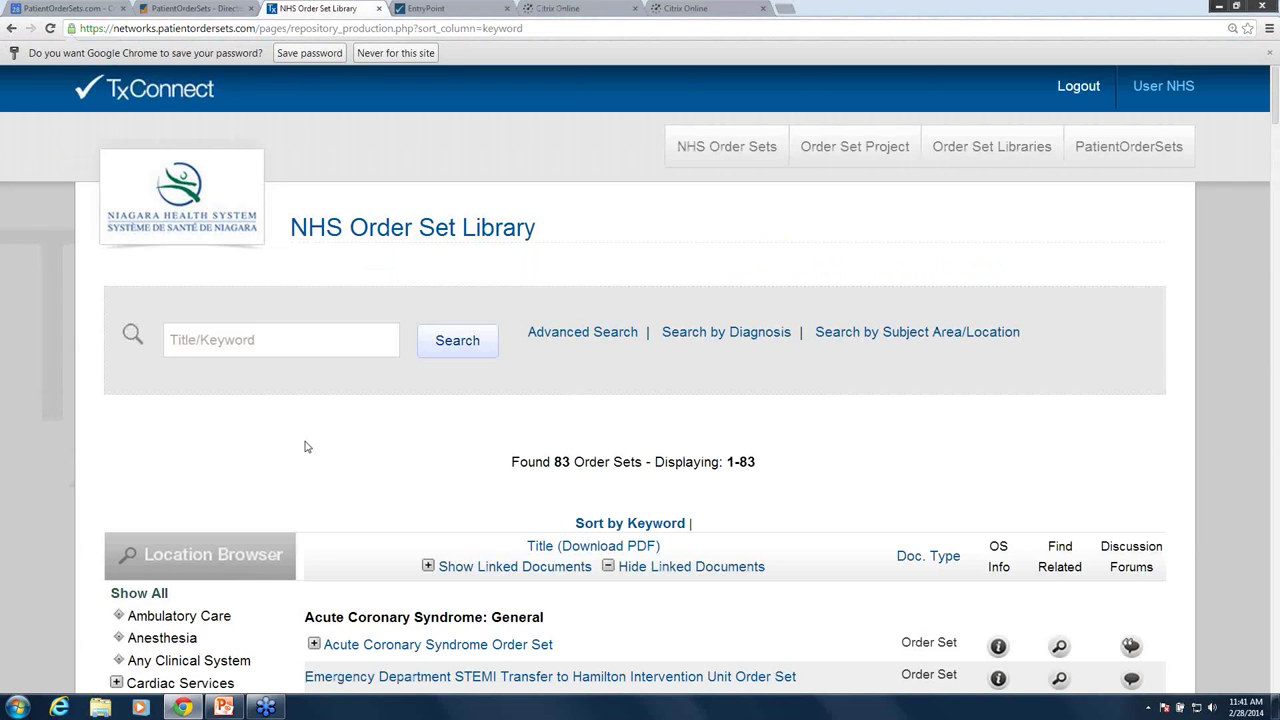
- Scroll through the NHS Order Set Library's 83 order sets and back to the top
scroll(307, 447, "down", 1)
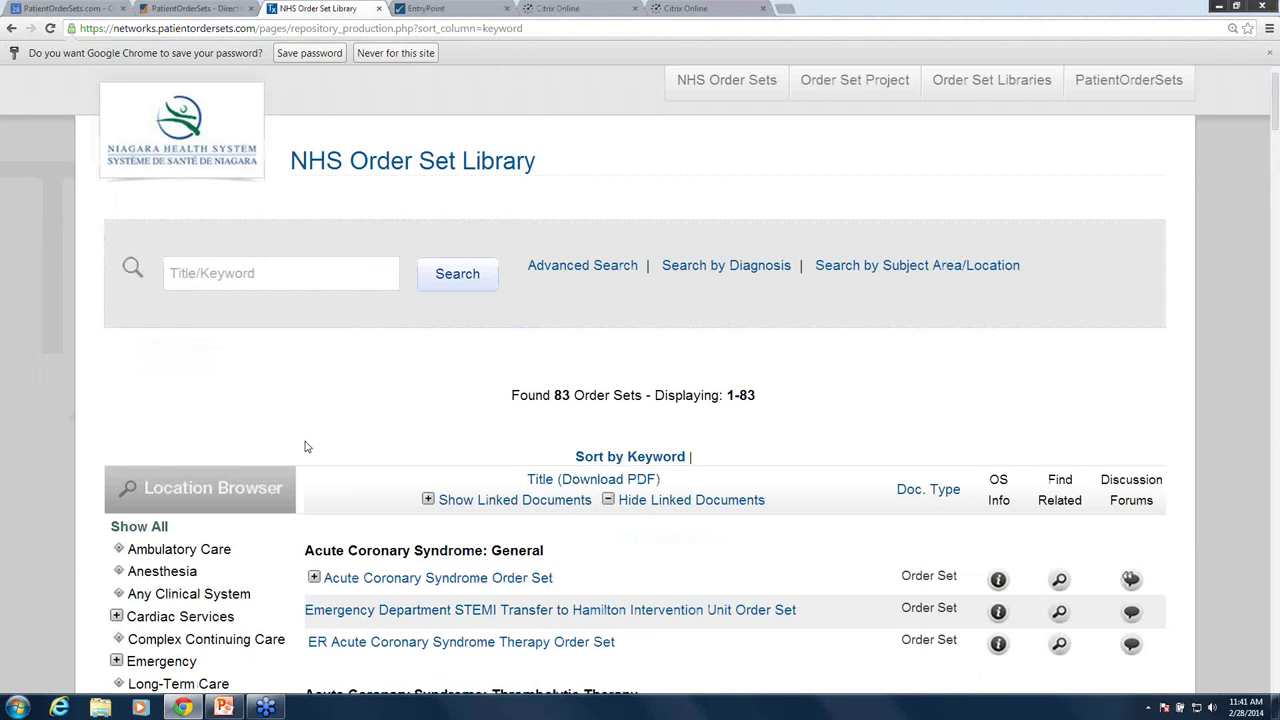
scroll(307, 447, "down", 1)
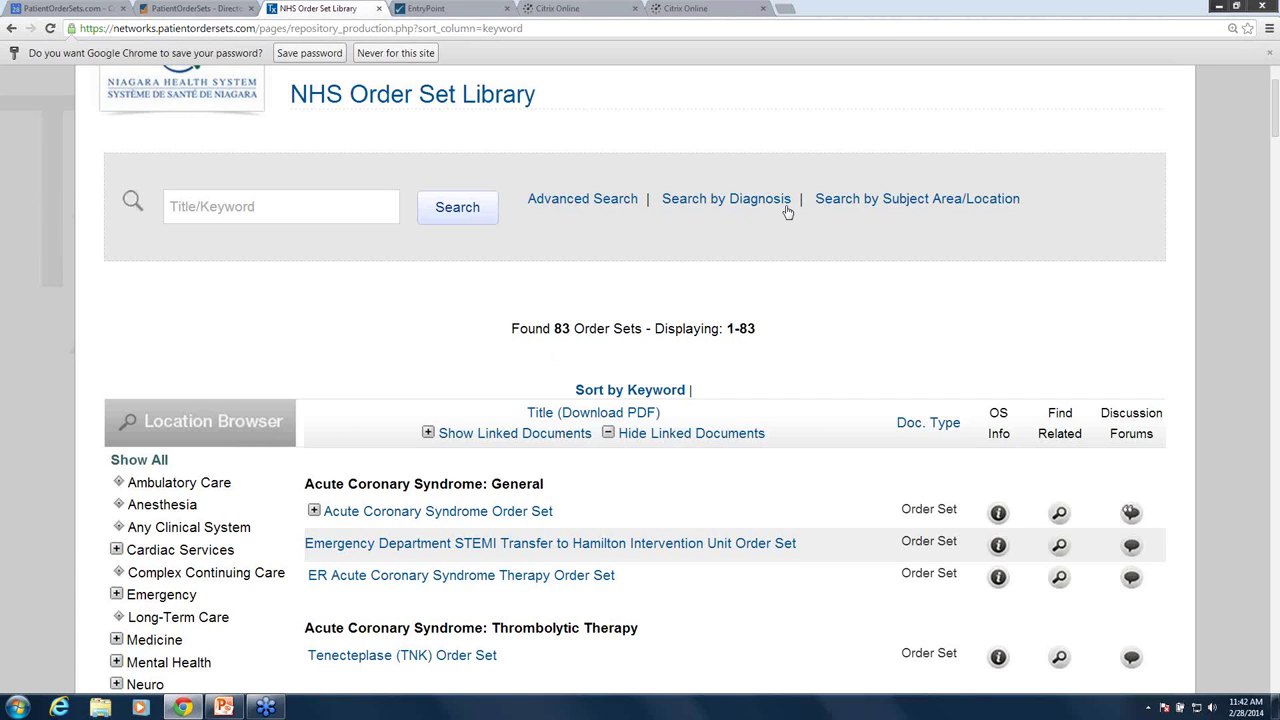
scroll(700, 236, "up", 2)
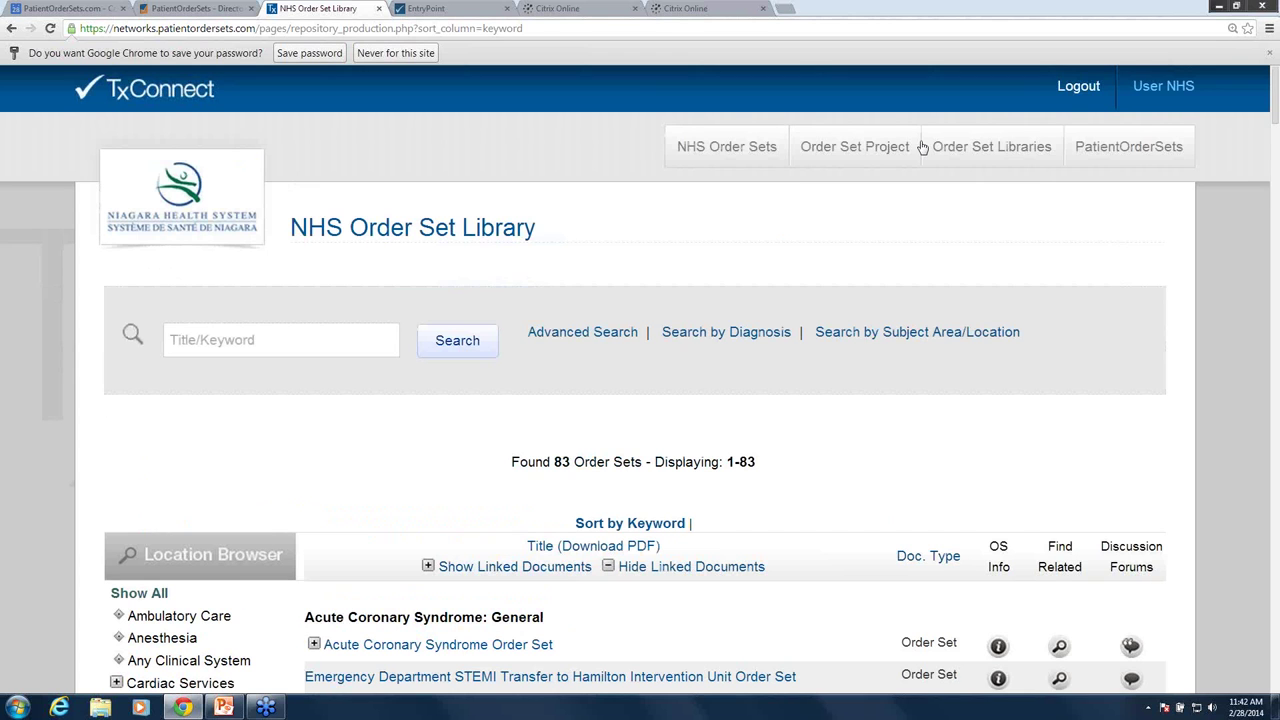
- Open the Reference order set library from Order Set Libraries
mouse_move(975, 150)
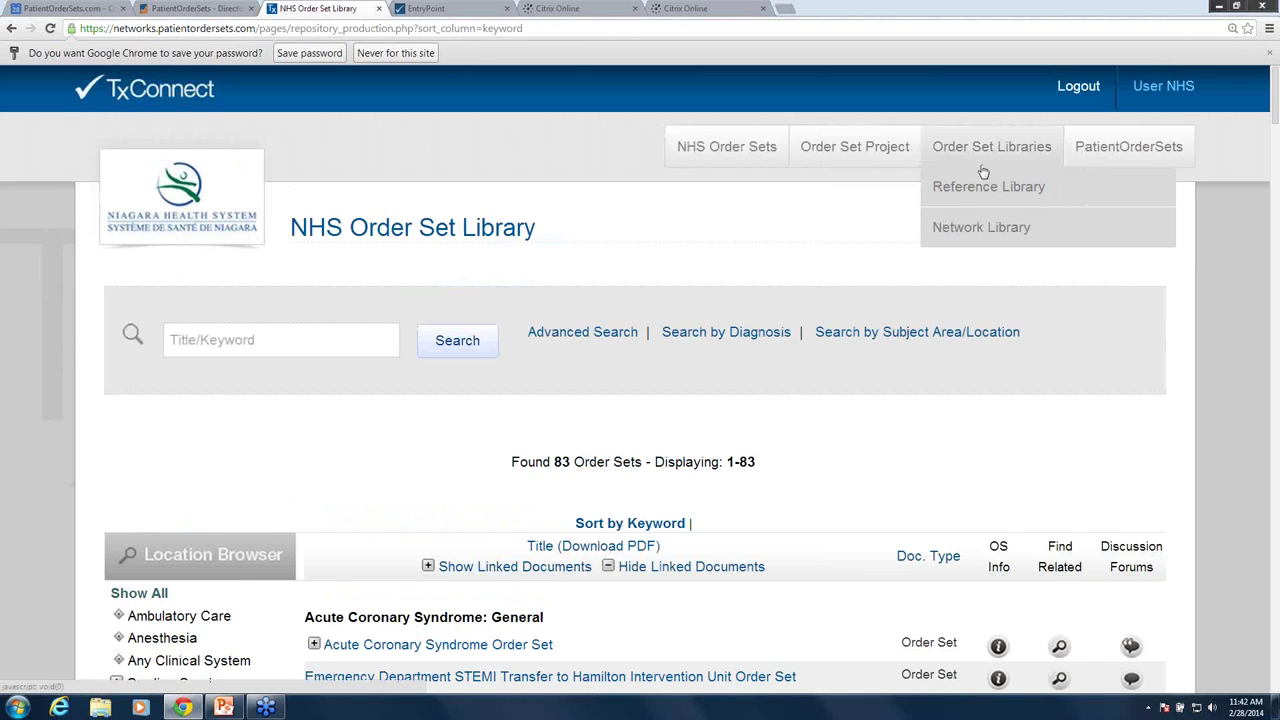
left_click(980, 190)
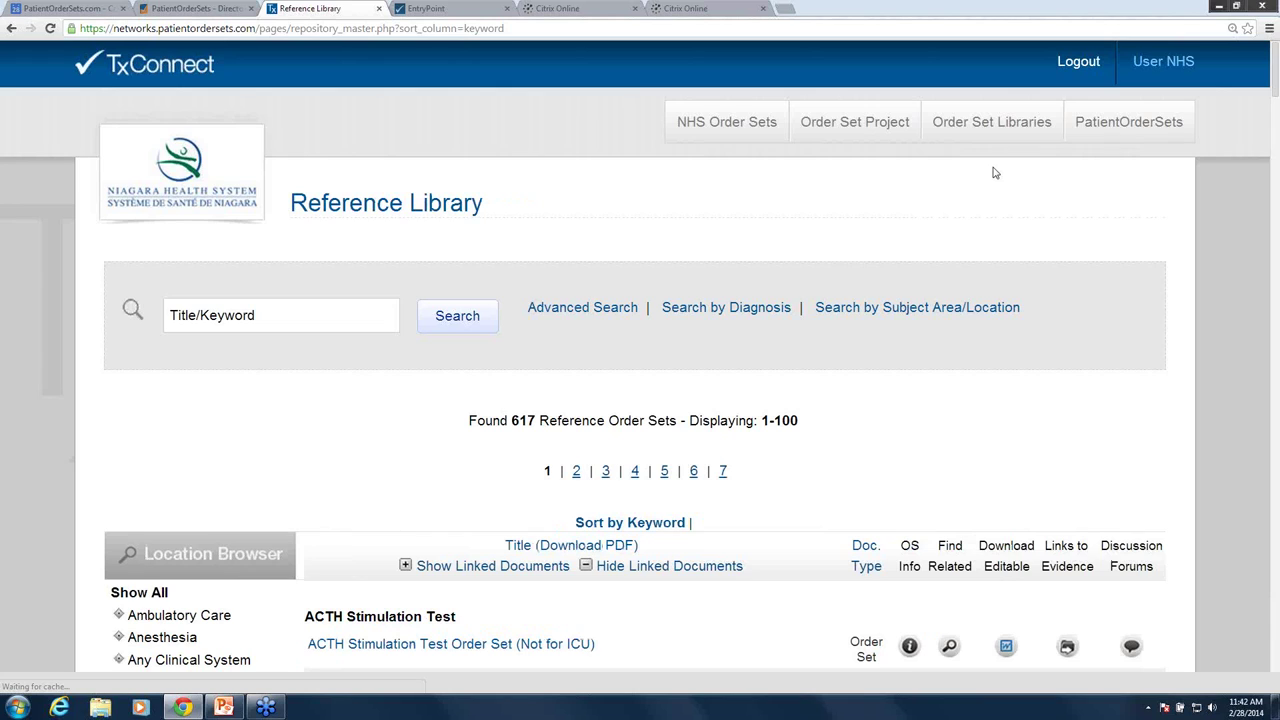
scroll(593, 483, "down", 2)
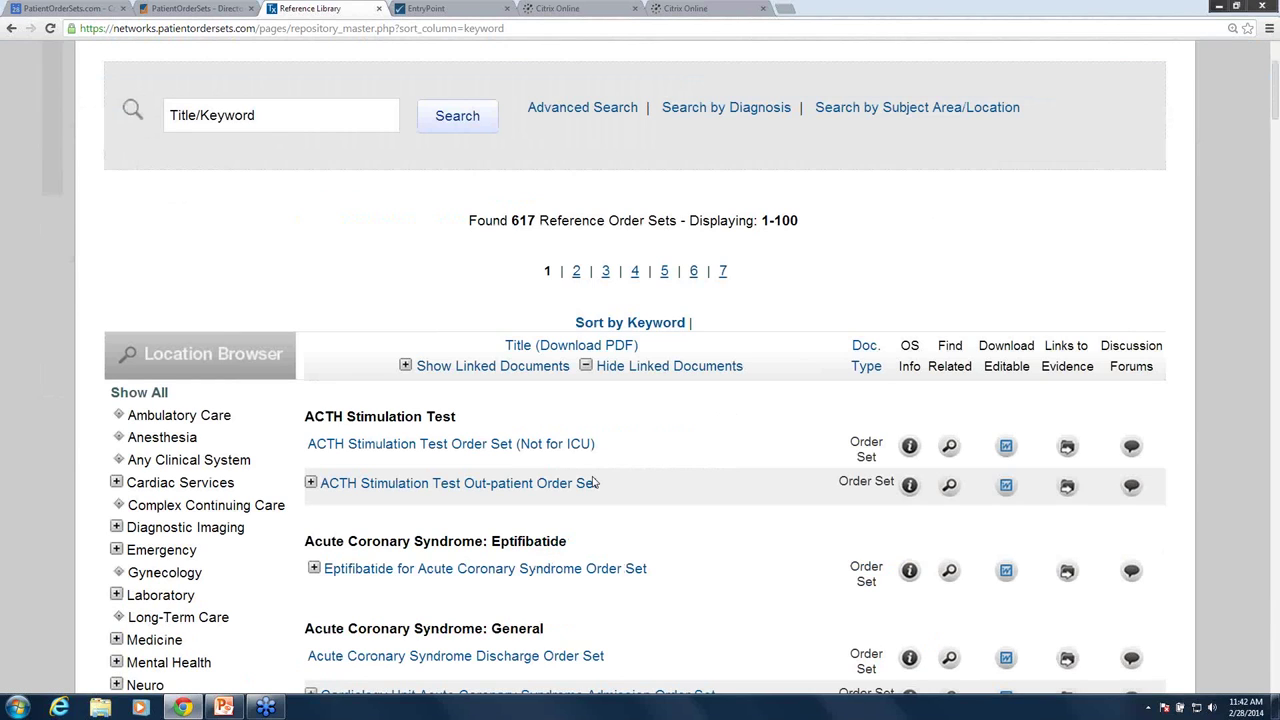
scroll(593, 483, "down", 1)
- Expand Medicine locations, browse the breast cancer order sets, then go to Process Documents
left_click(116, 574)
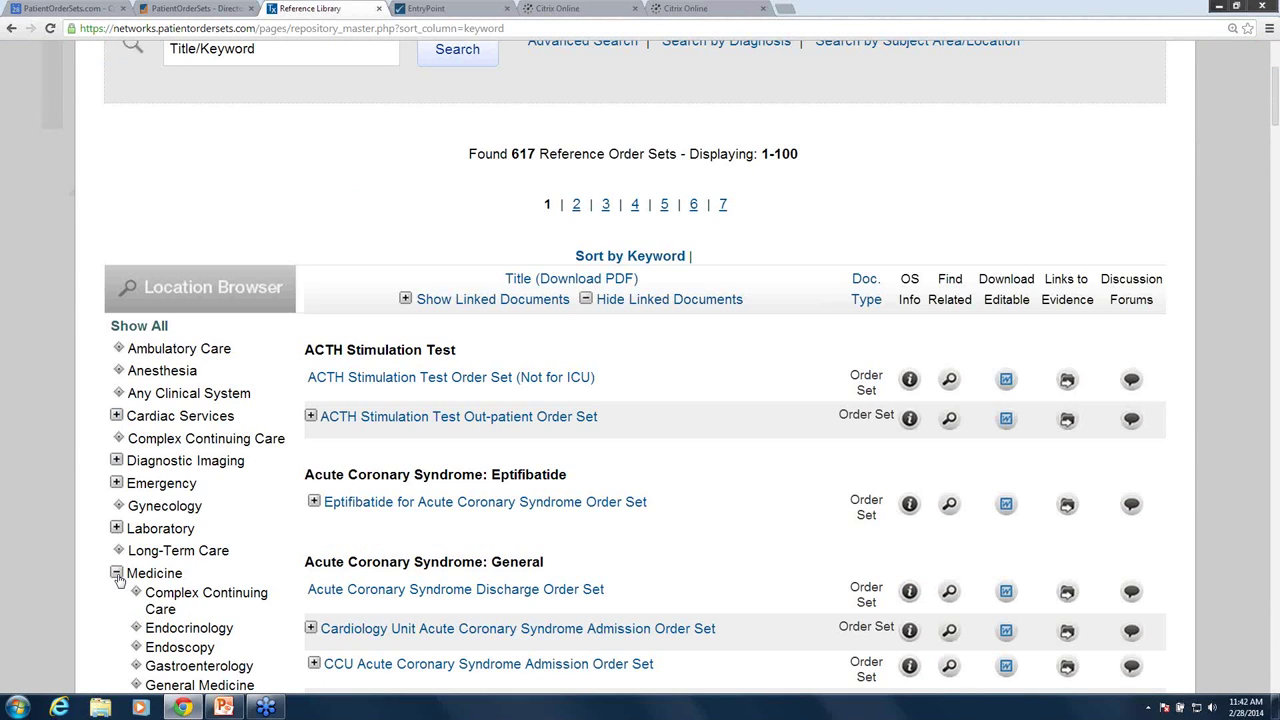
scroll(177, 606, "down", 2)
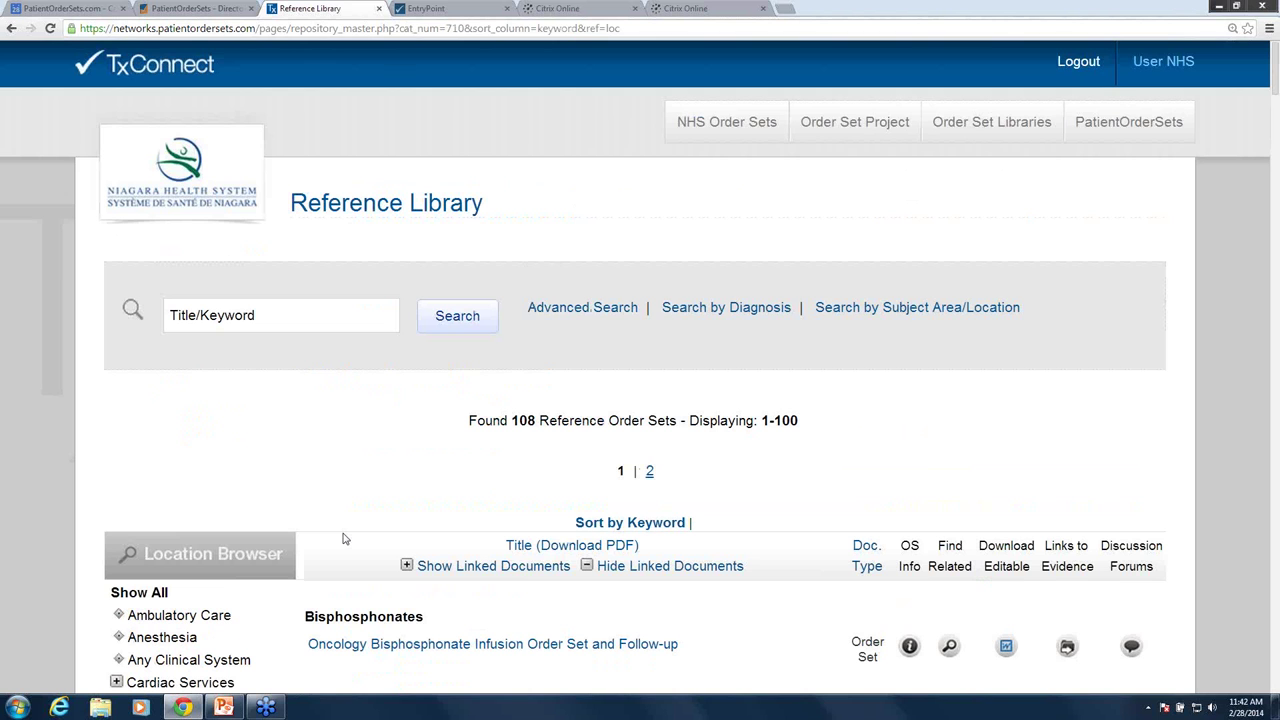
scroll(343, 539, "down", 1)
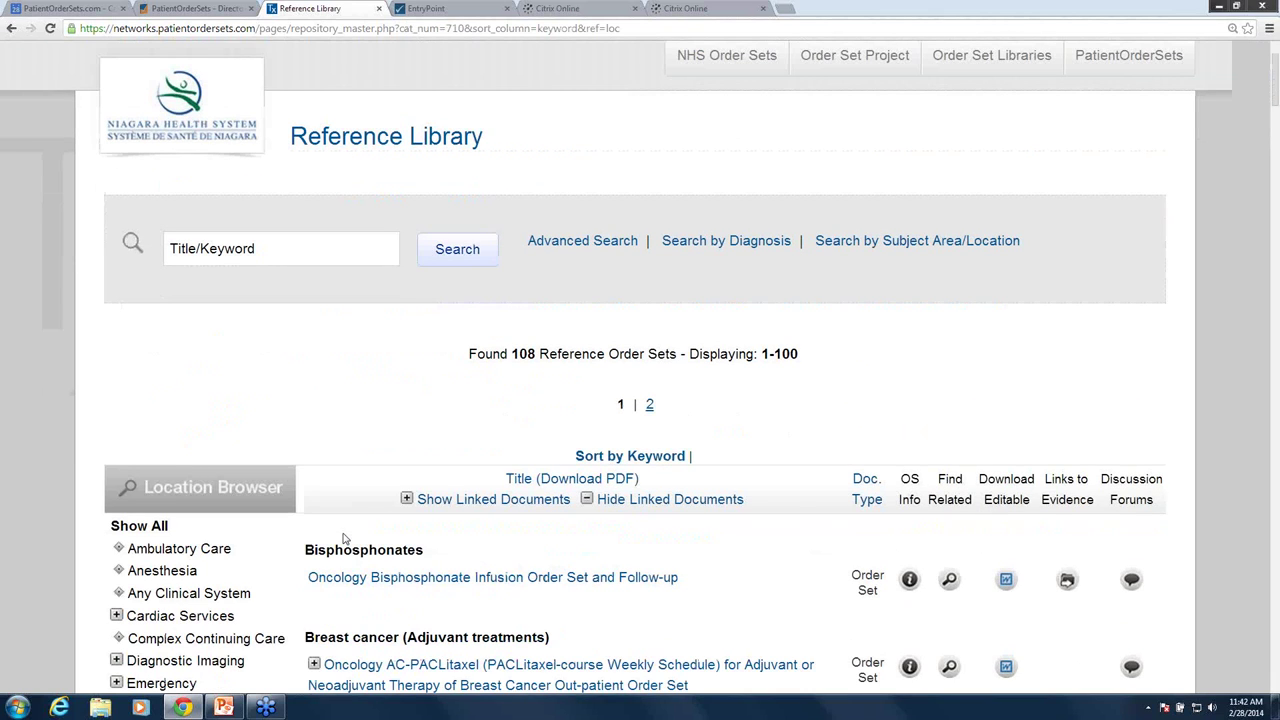
scroll(343, 539, "down", 3)
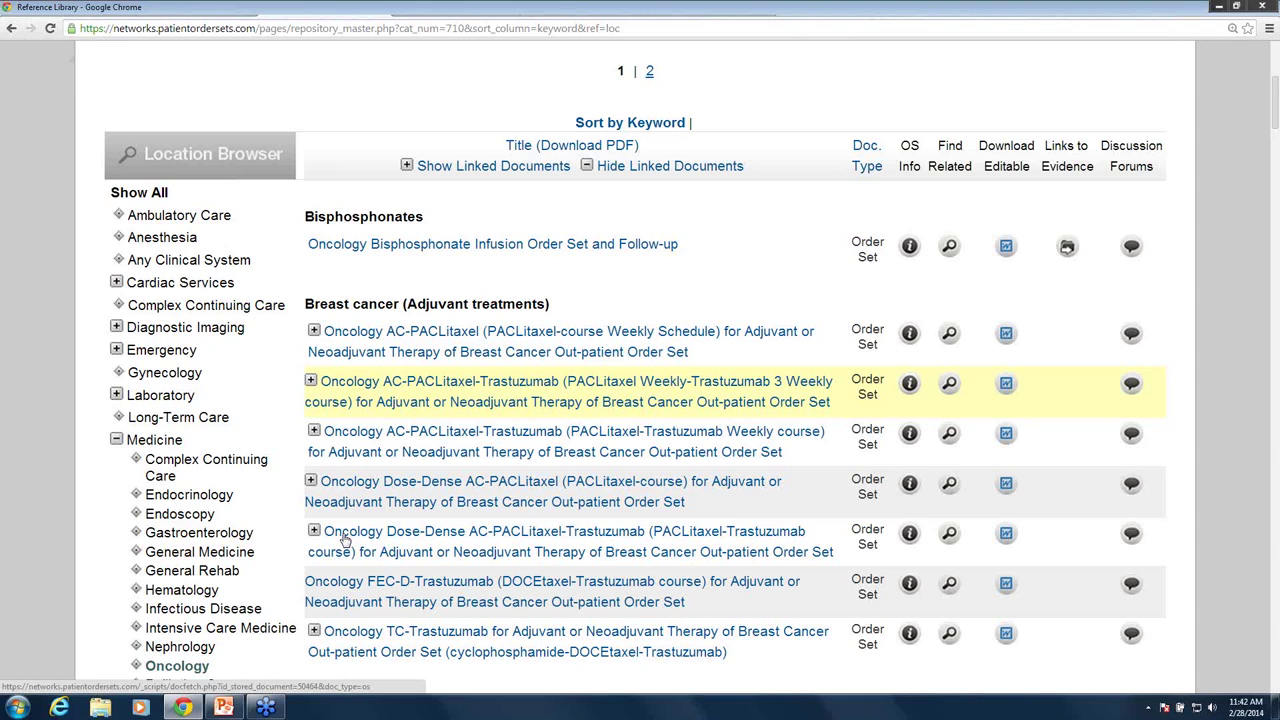
scroll(343, 539, "down", 3)
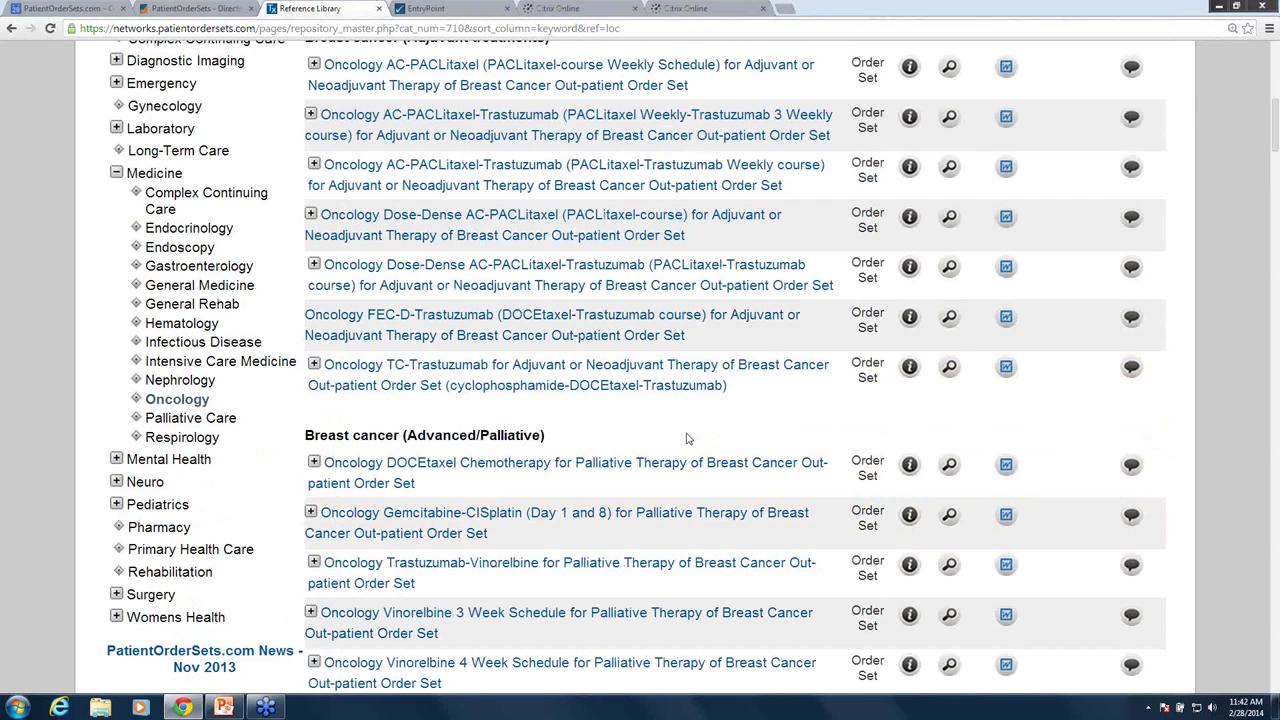
scroll(687, 438, "up", 1)
scroll(687, 438, "up", 3)
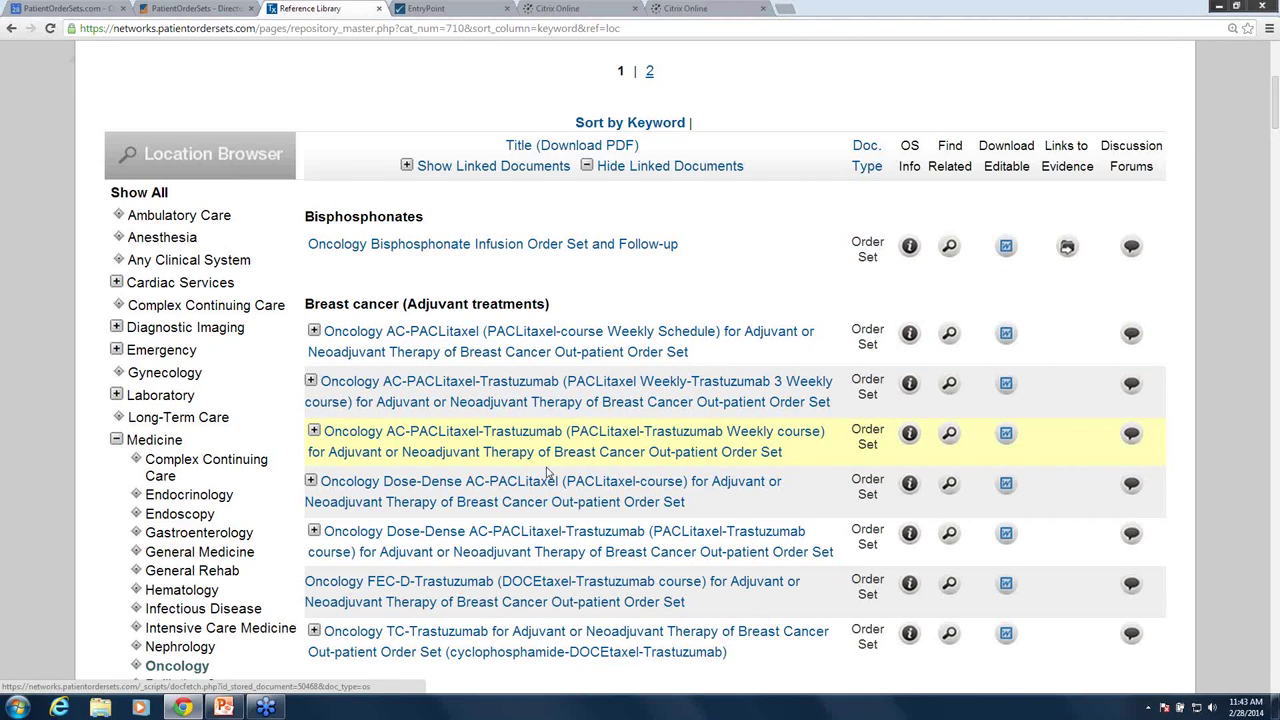
scroll(547, 473, "up", 4)
left_click(1110, 286)
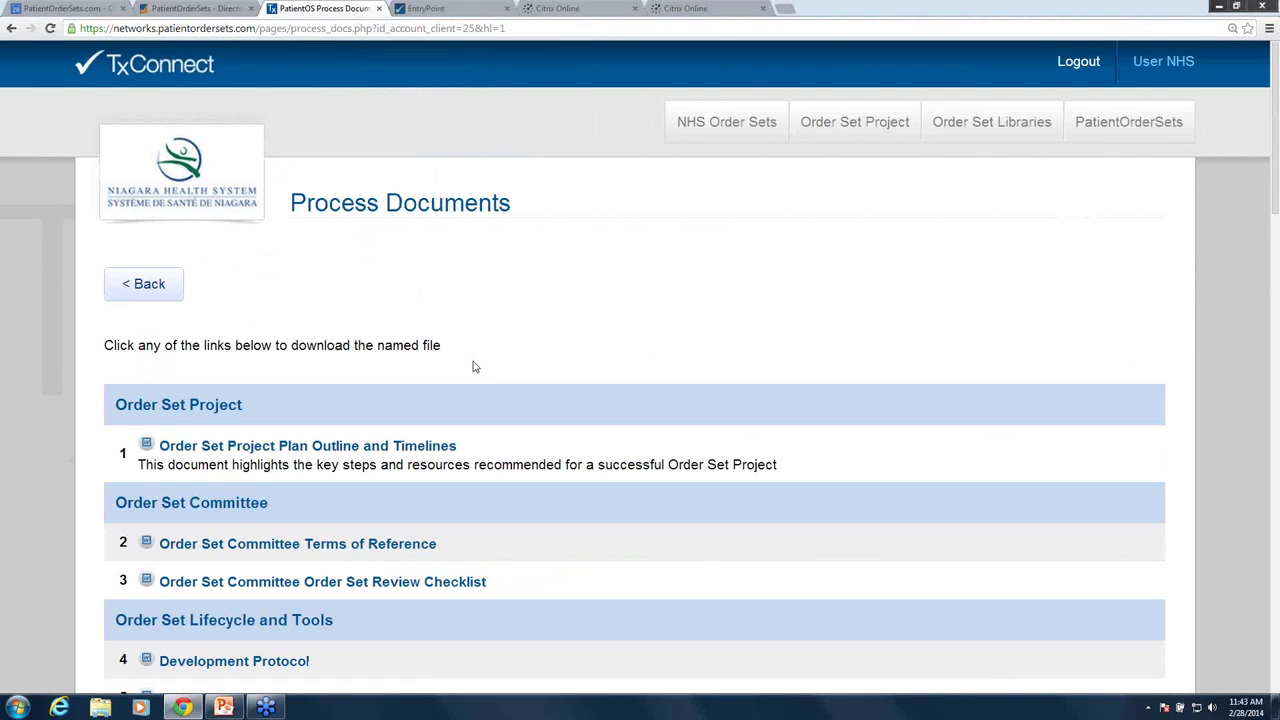
- Scroll down to the Quality and Safety Initiatives documents, including the ISMP drug-safety lists
scroll(515, 370, "down", 1)
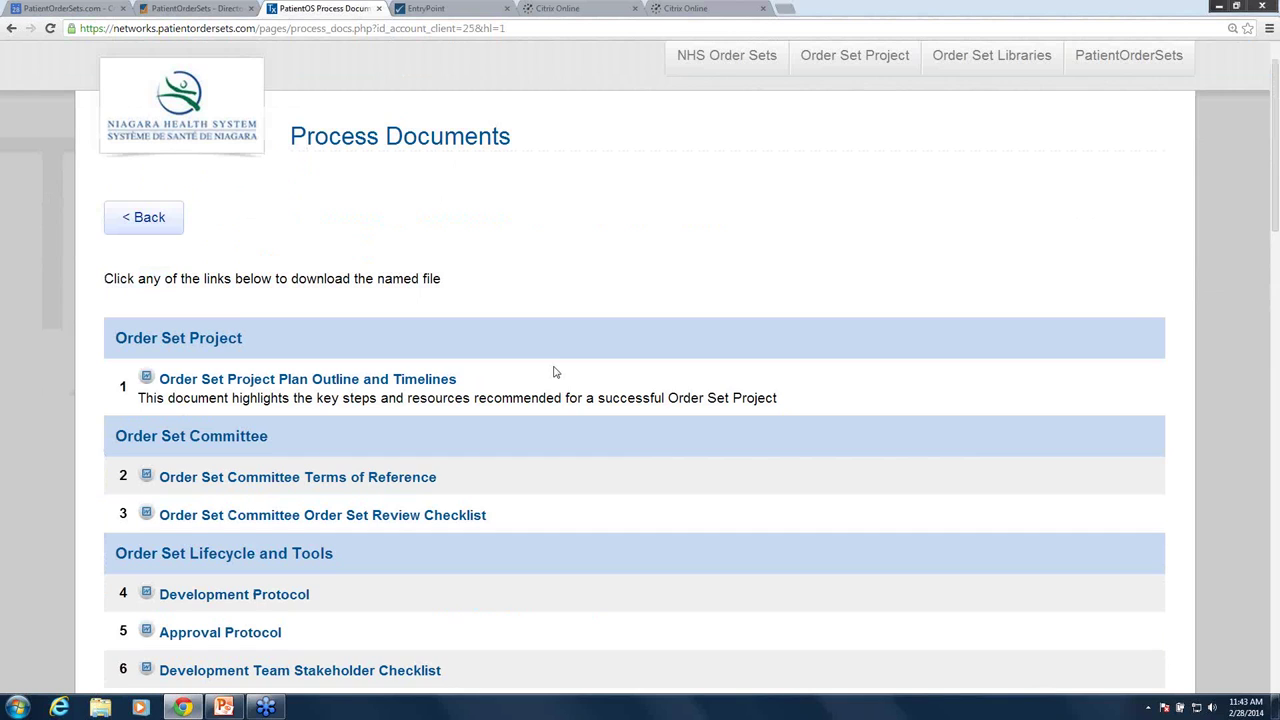
scroll(251, 257, "down", 2)
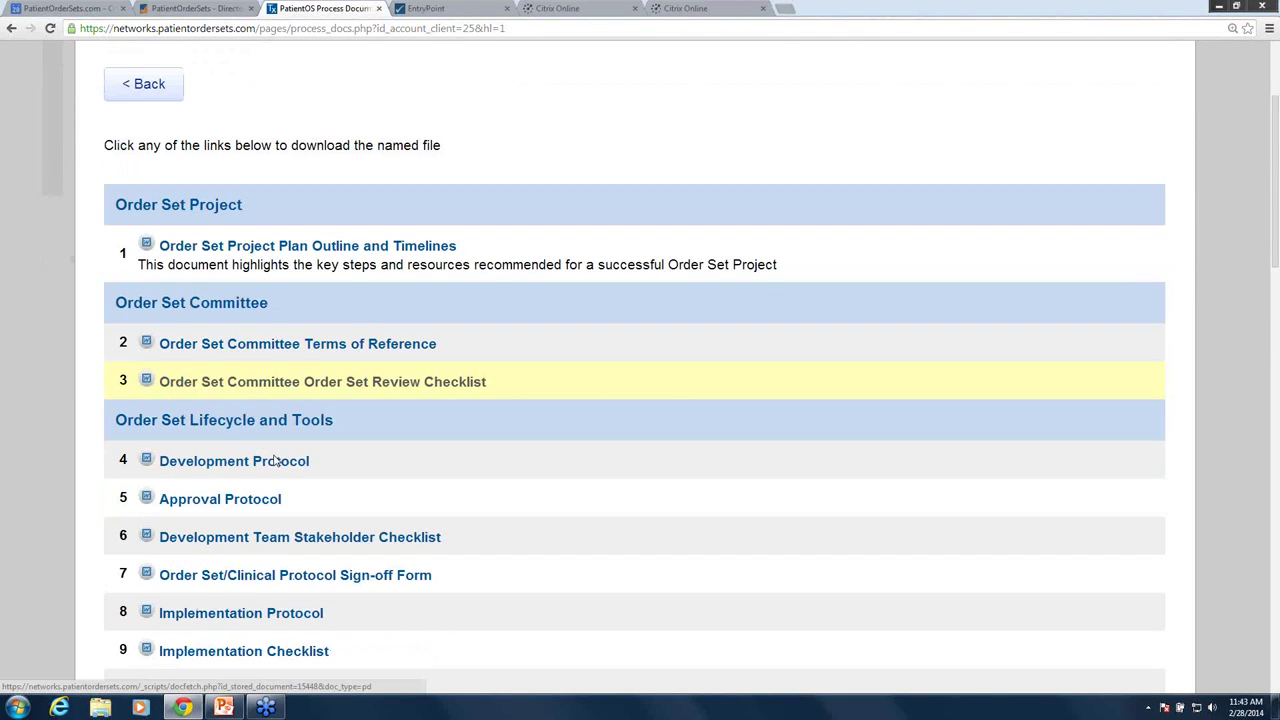
scroll(277, 461, "down", 5)
scroll(277, 486, "down", 1)
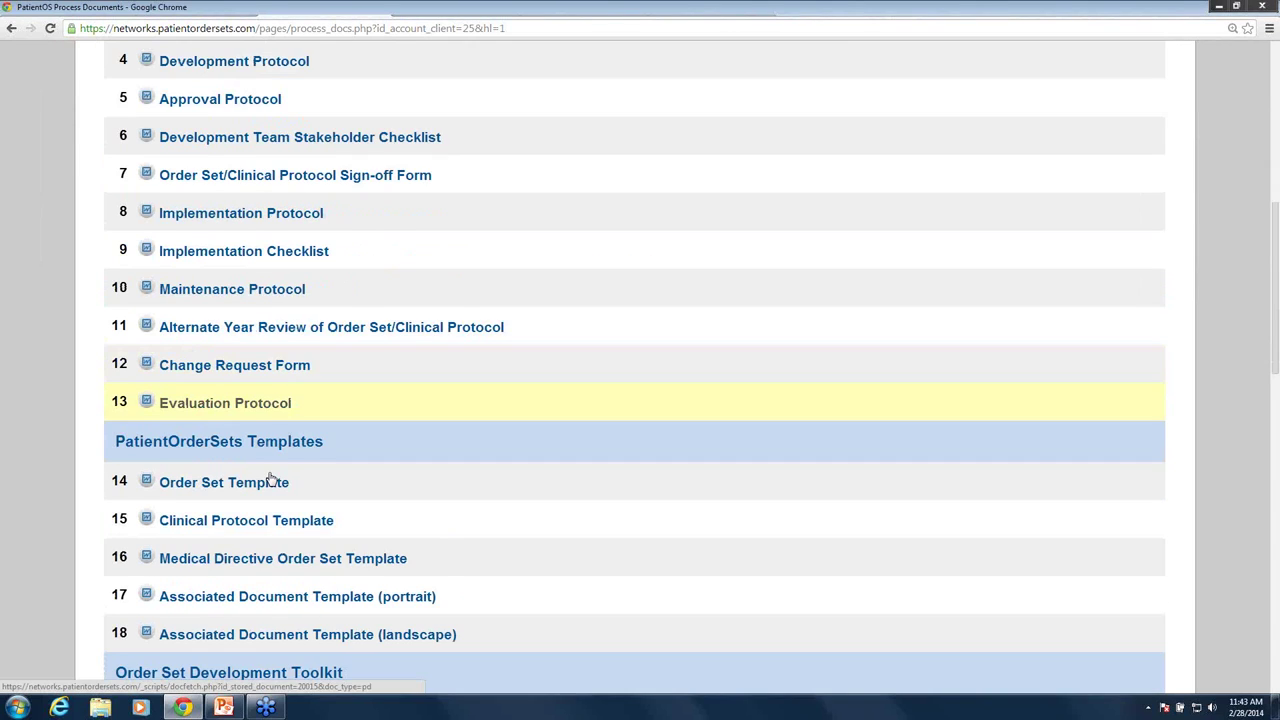
scroll(272, 480, "down", 3)
scroll(277, 471, "down", 1)
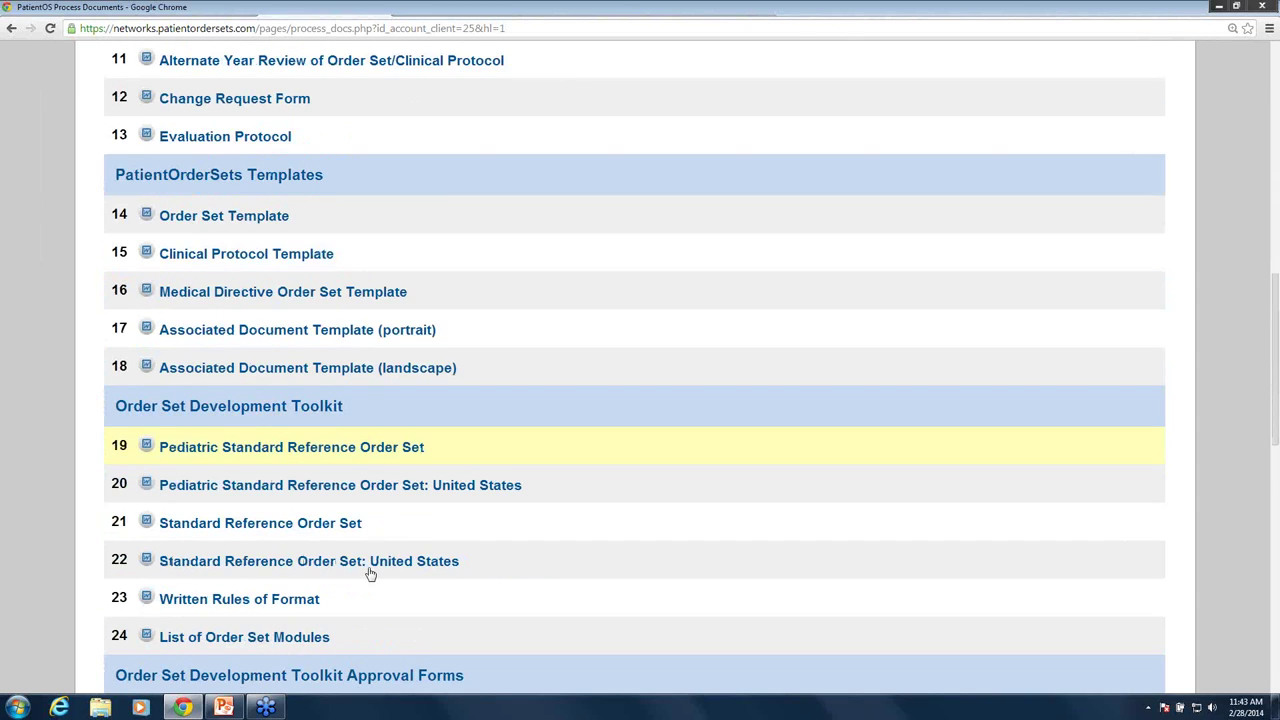
scroll(400, 590, "down", 2)
scroll(430, 612, "down", 5)
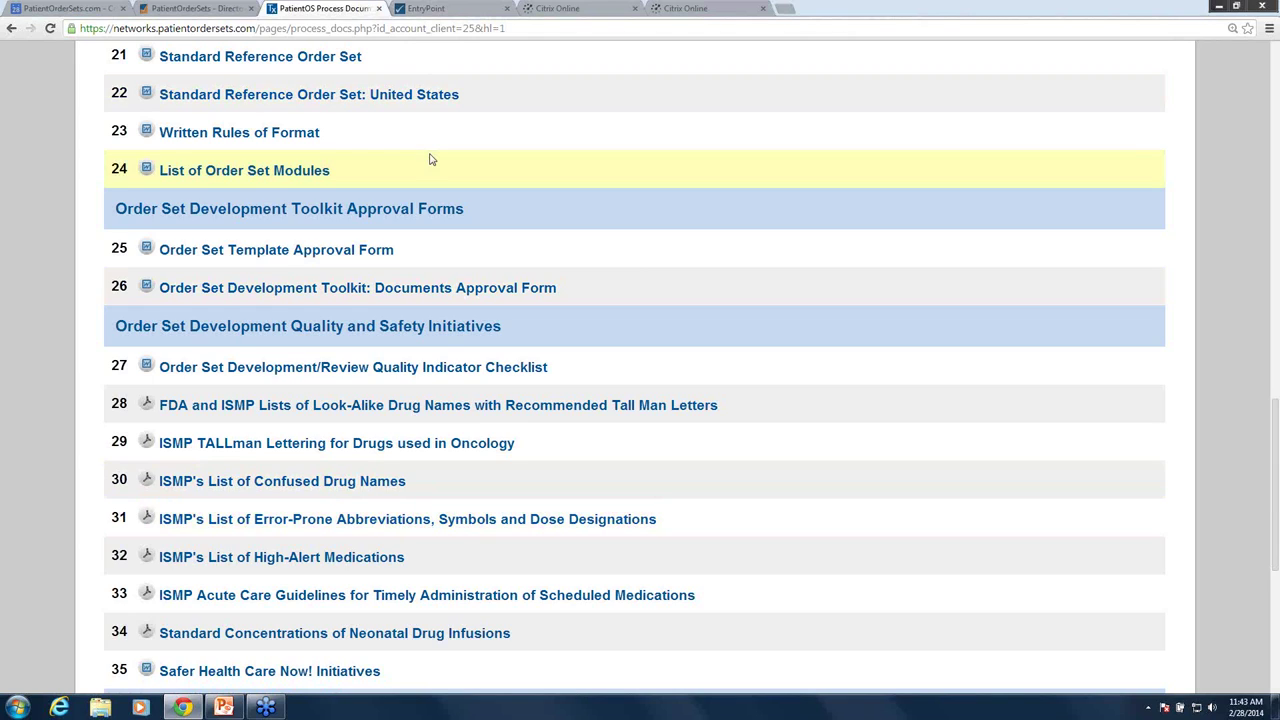
- Start a new order in EntryPoint and load the patient found by surname search
left_click(440, 8)
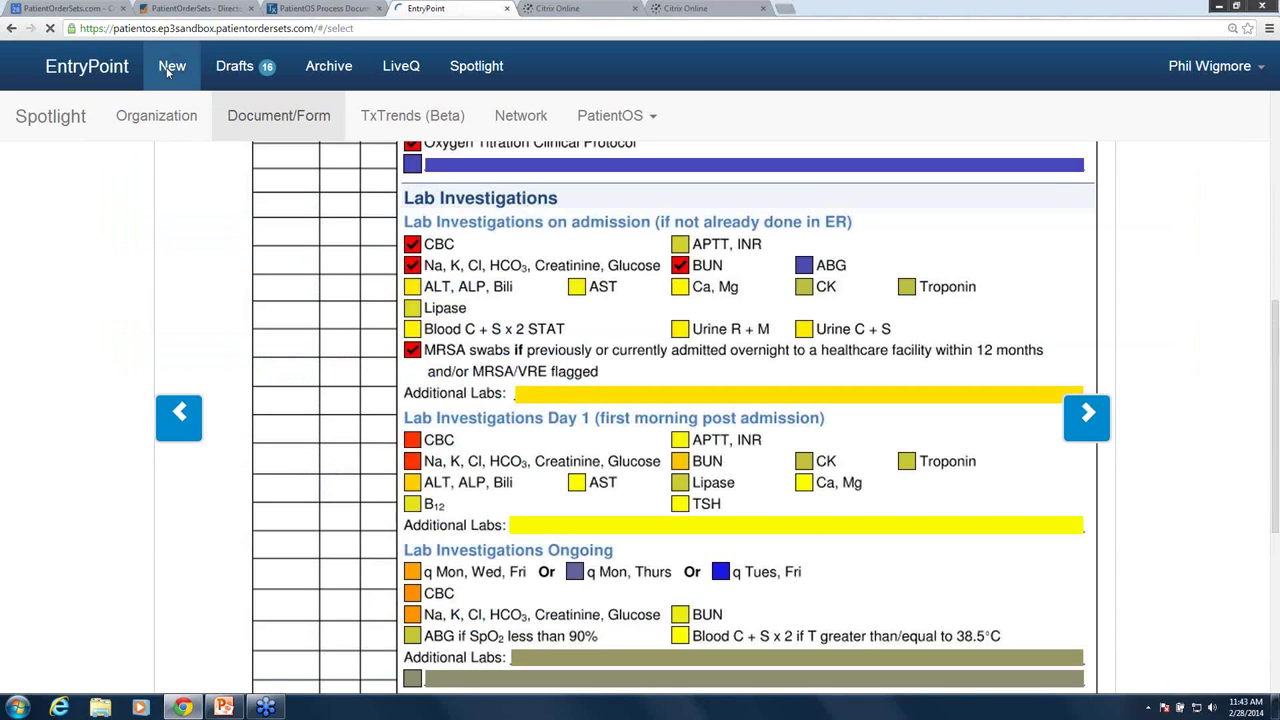
left_click(170, 67)
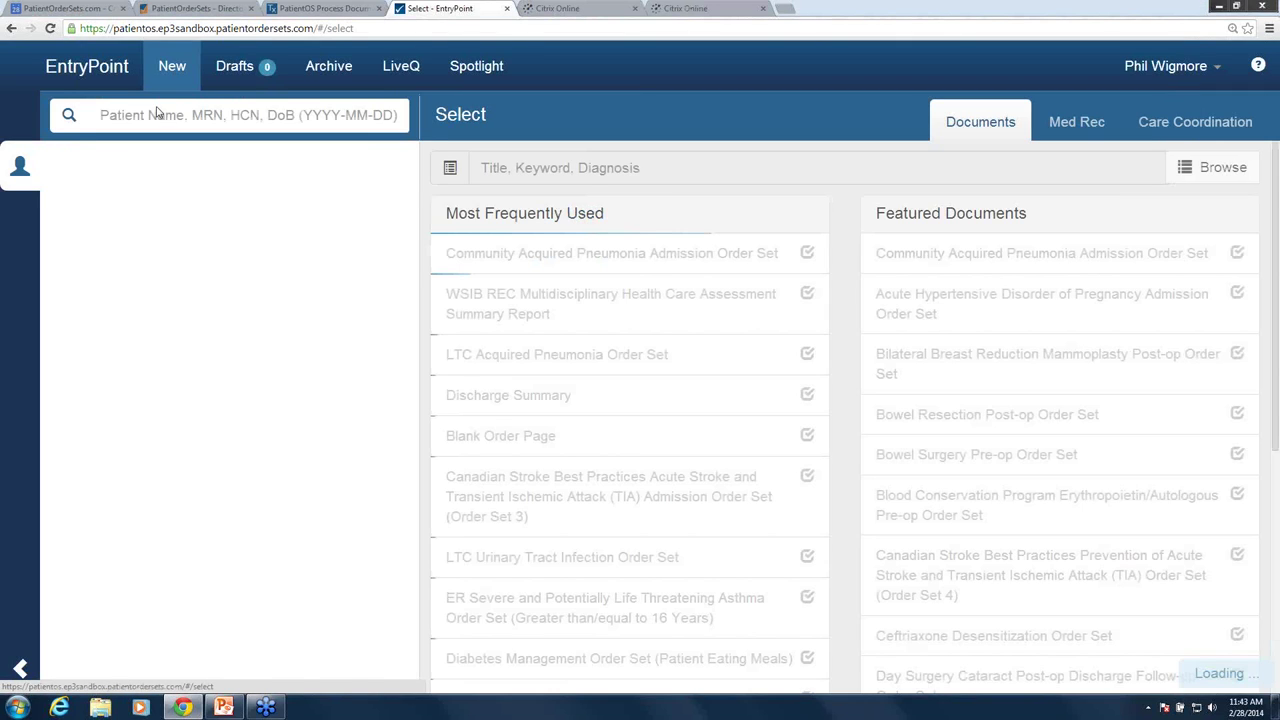
left_click(156, 113)
type("wong")
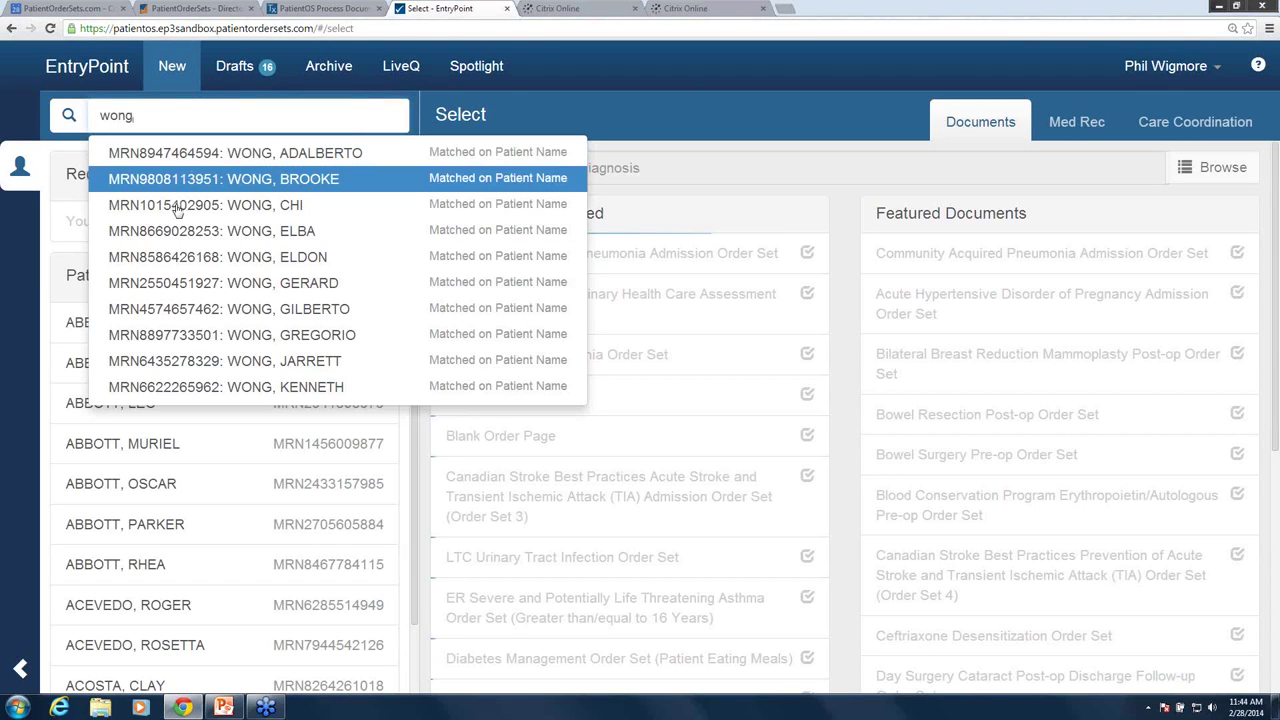
left_click(178, 205)
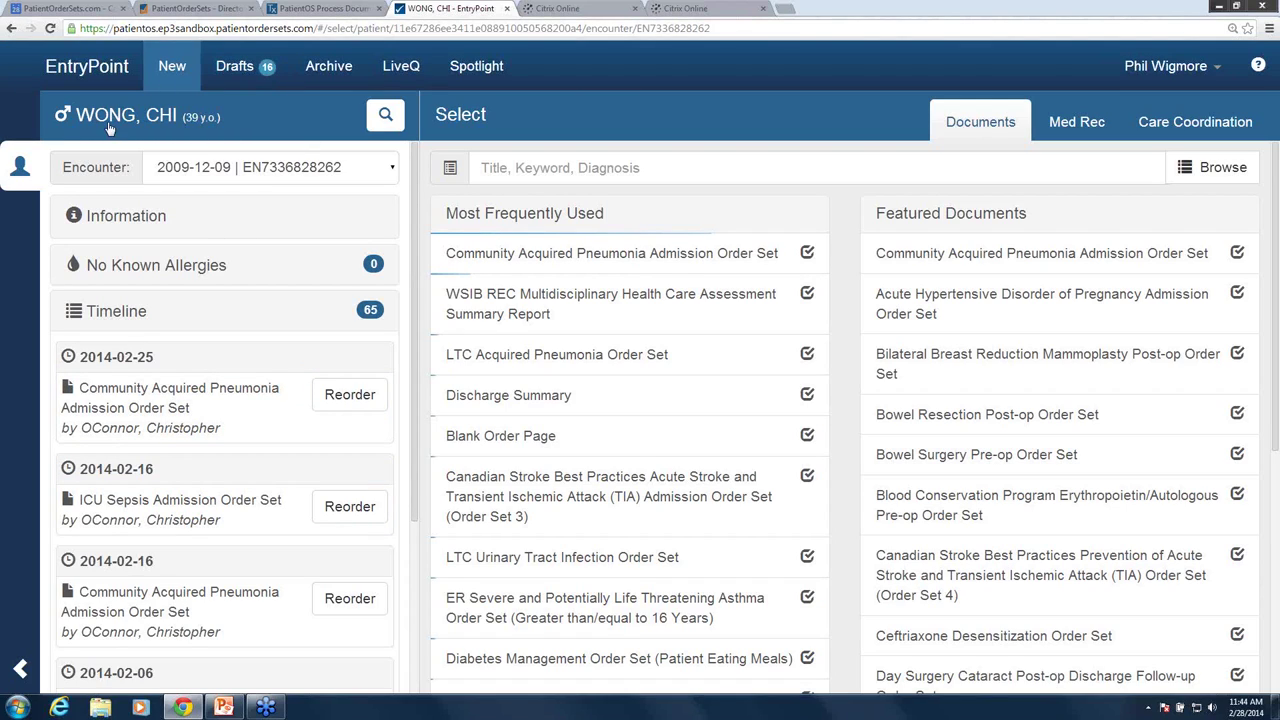
- Open the Community Acquired Pneumonia Admission Order Set and tick the code status box after Full Resuscitation
left_click(682, 260)
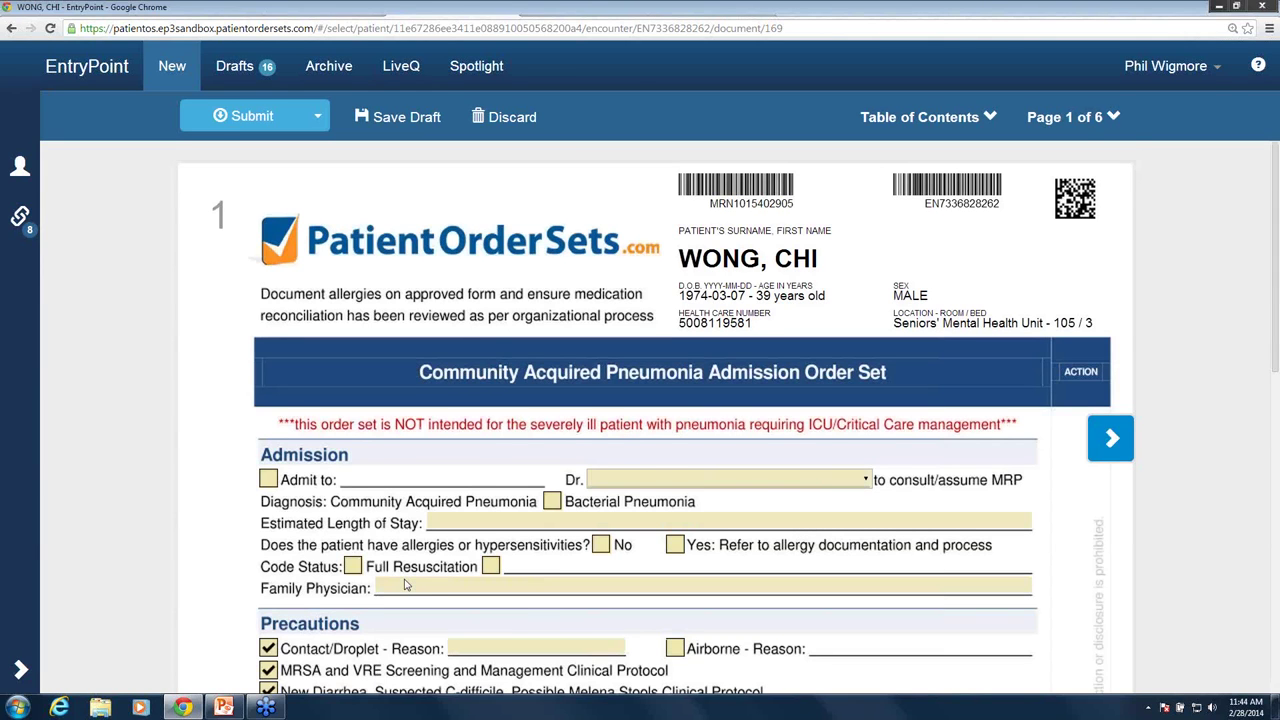
scroll(476, 524, "down", 1)
scroll(476, 524, "down", 1)
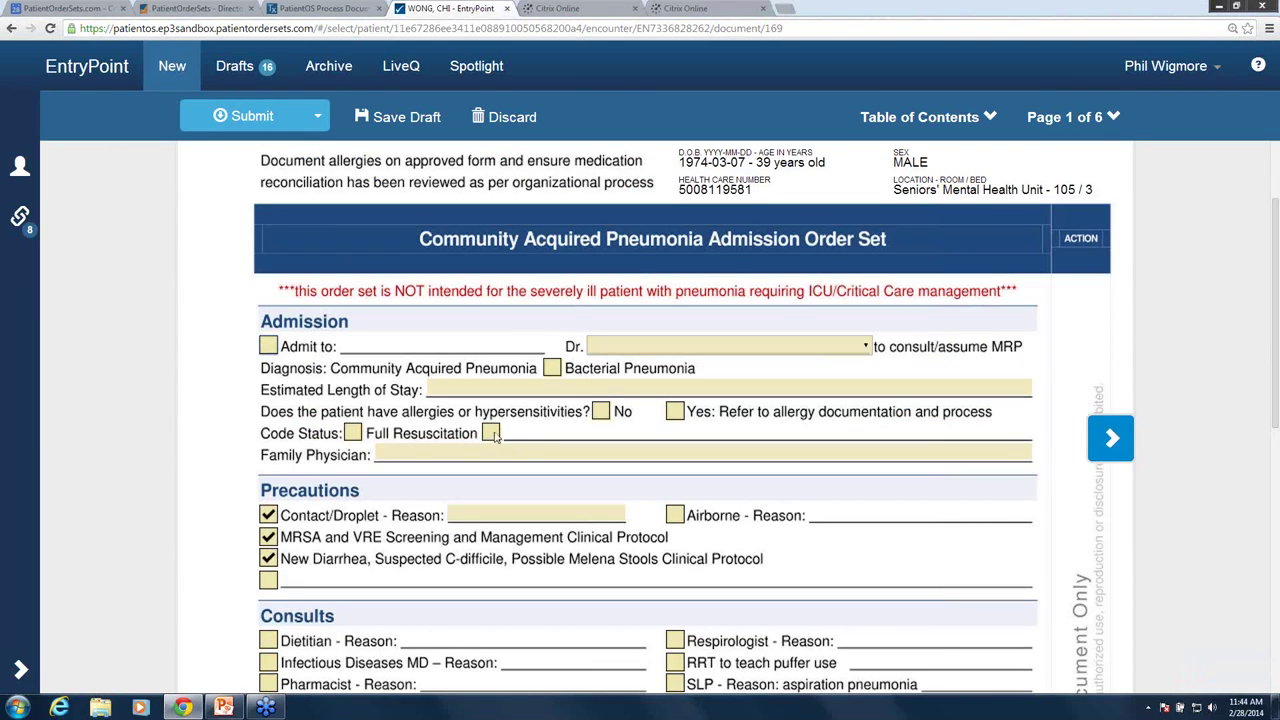
left_click(491, 433)
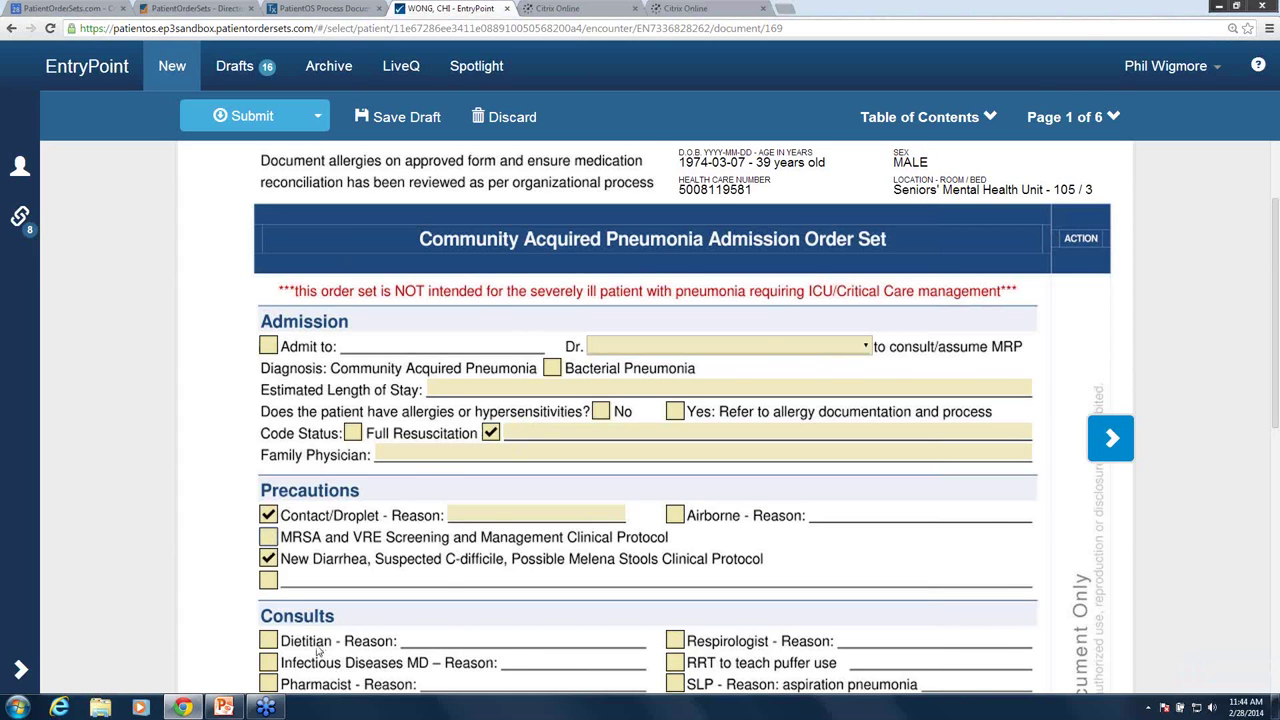
scroll(318, 650, "down", 2)
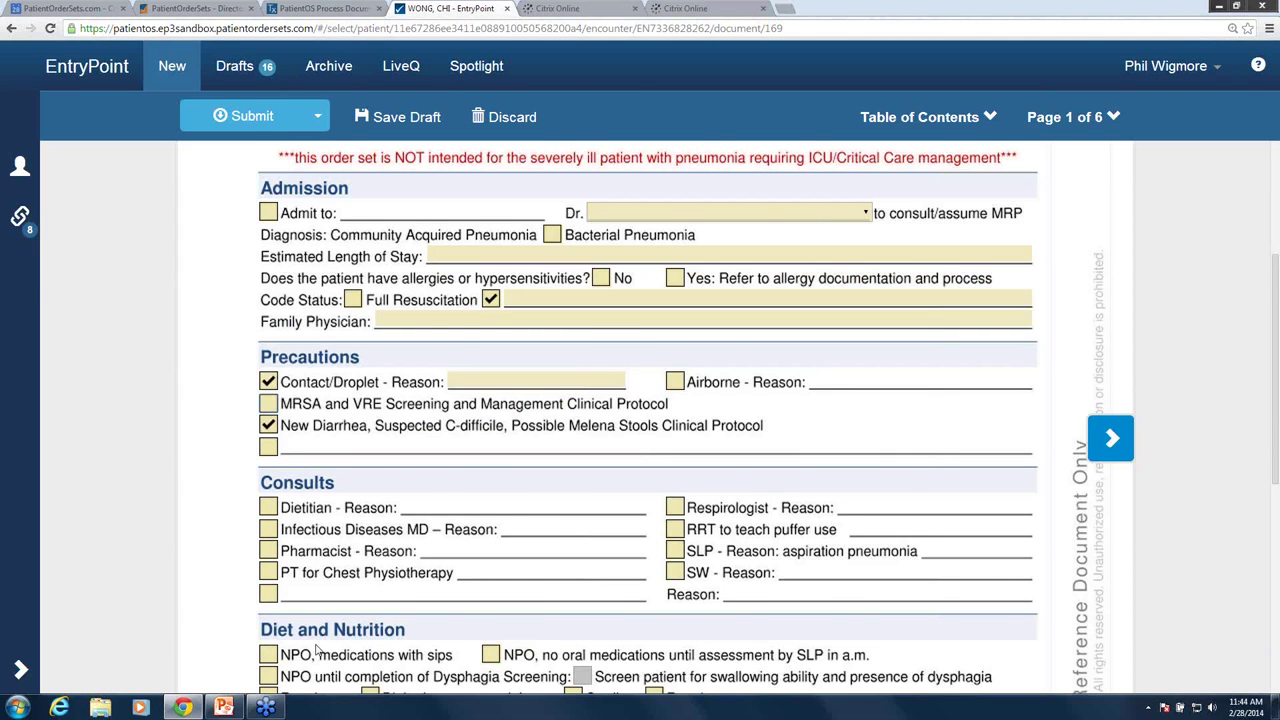
scroll(318, 650, "down", 1)
scroll(292, 660, "down", 3)
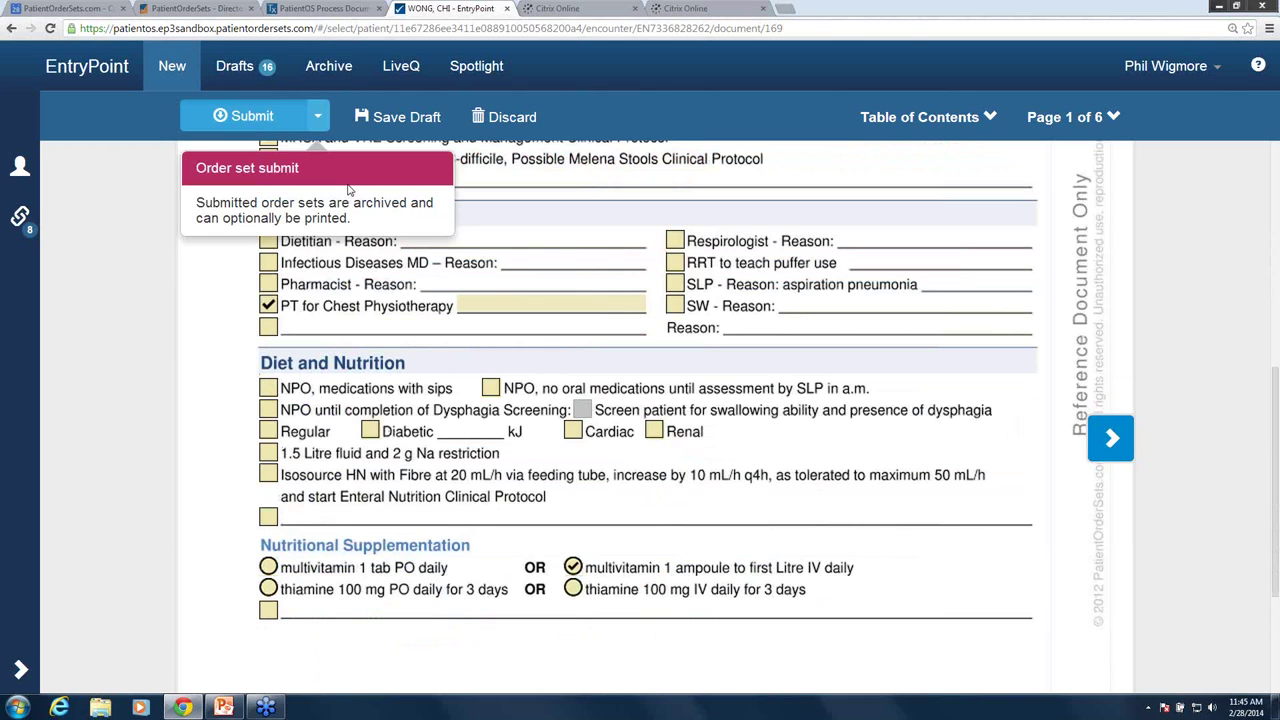
- Submit the pneumonia order set with Order set submit, confirming with the user's PIN
left_click(349, 189)
type("1234")
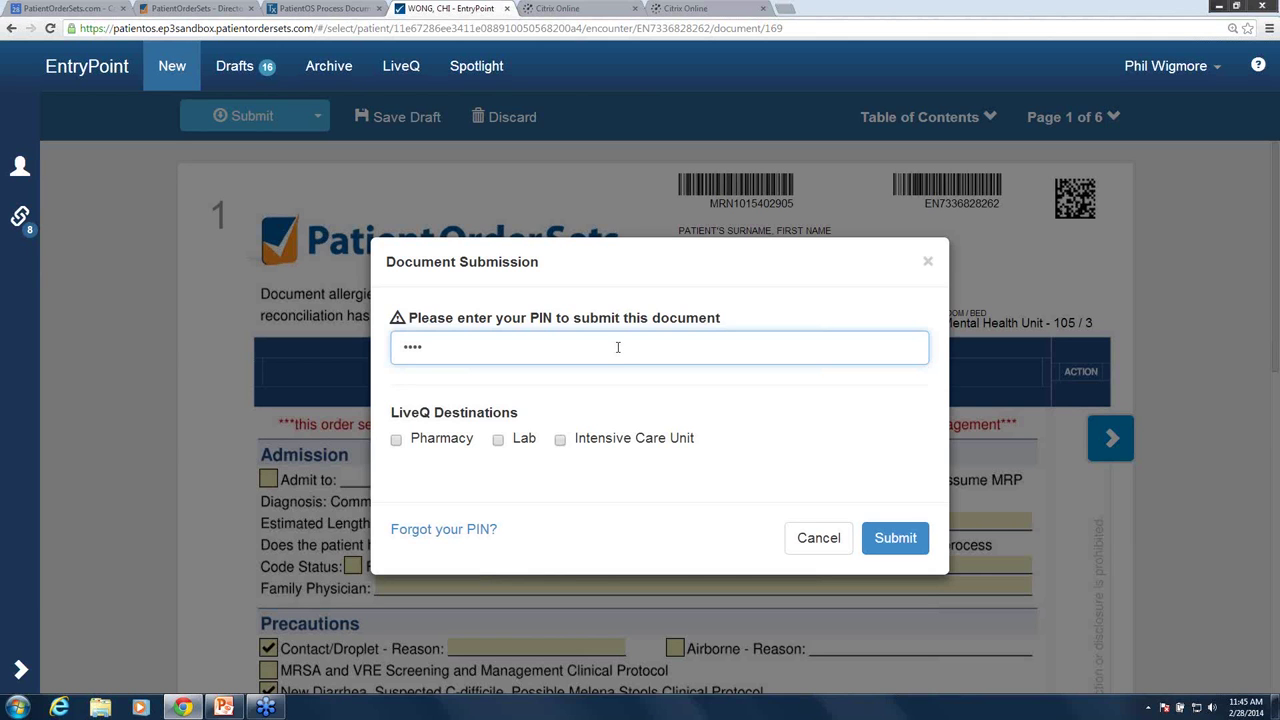
key("Return")
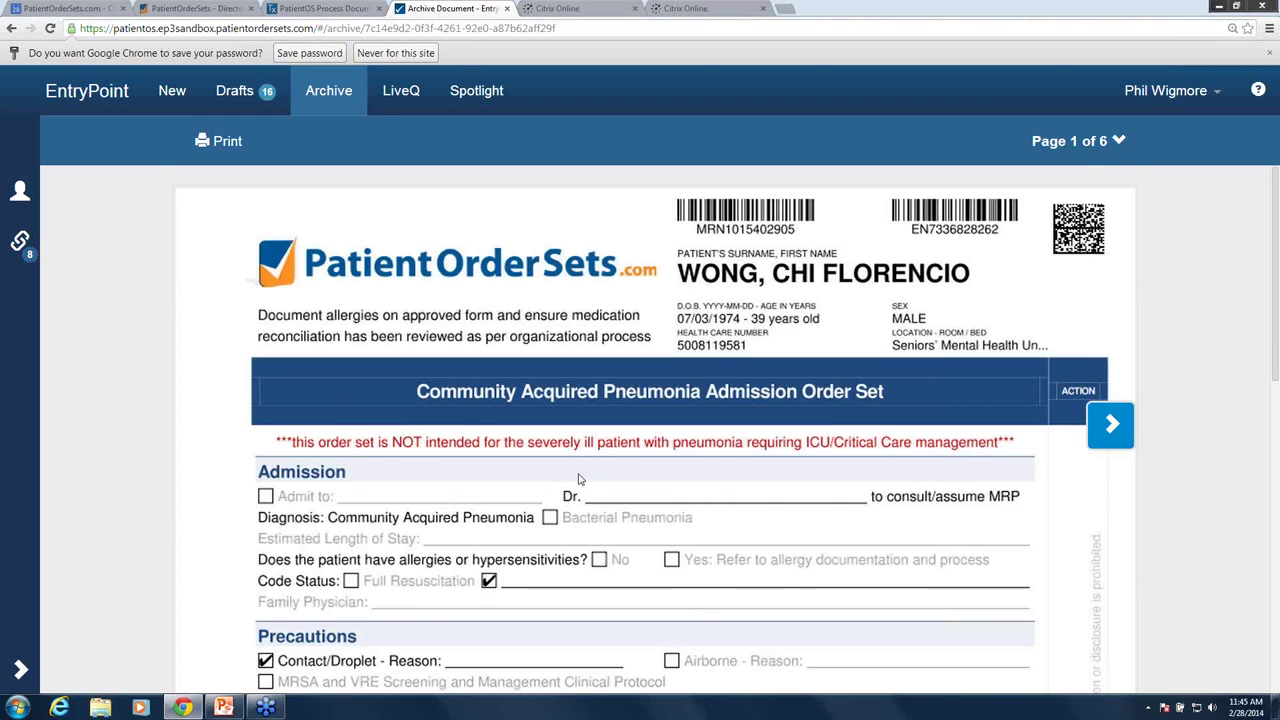
- Scroll through the archived six-page order set, then start another new order
scroll(578, 479, "down", 2)
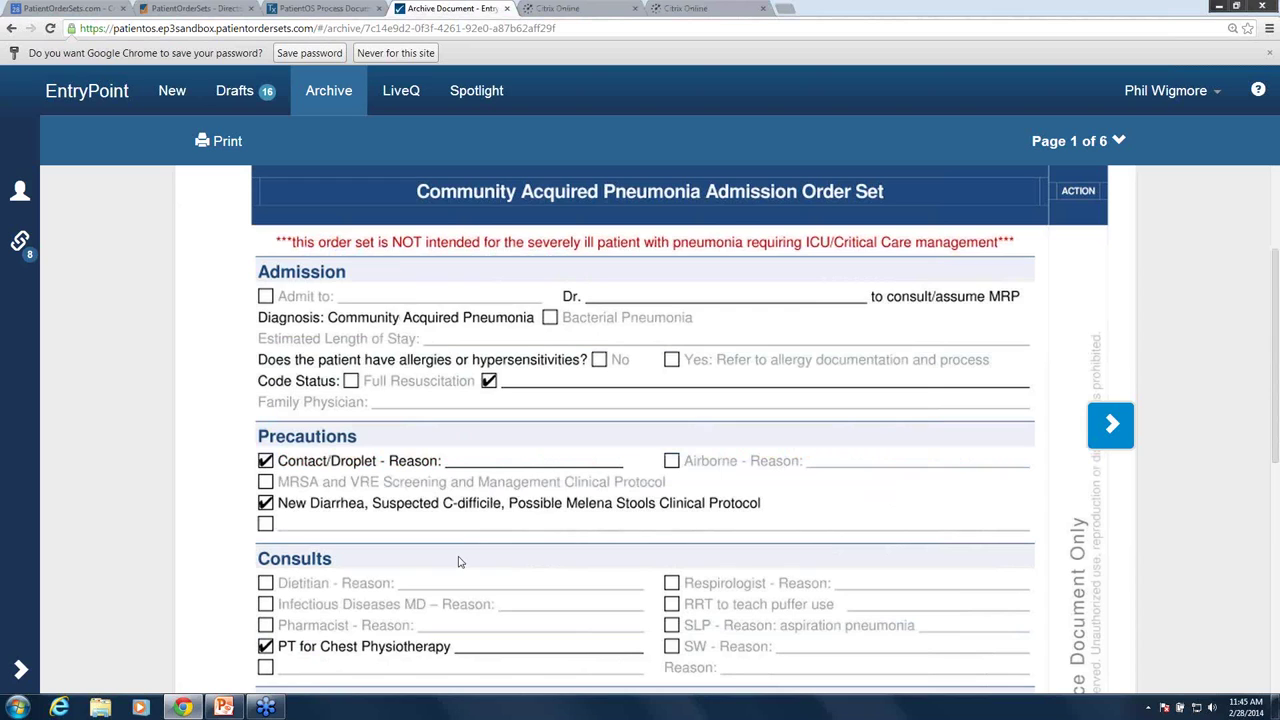
scroll(459, 562, "down", 1)
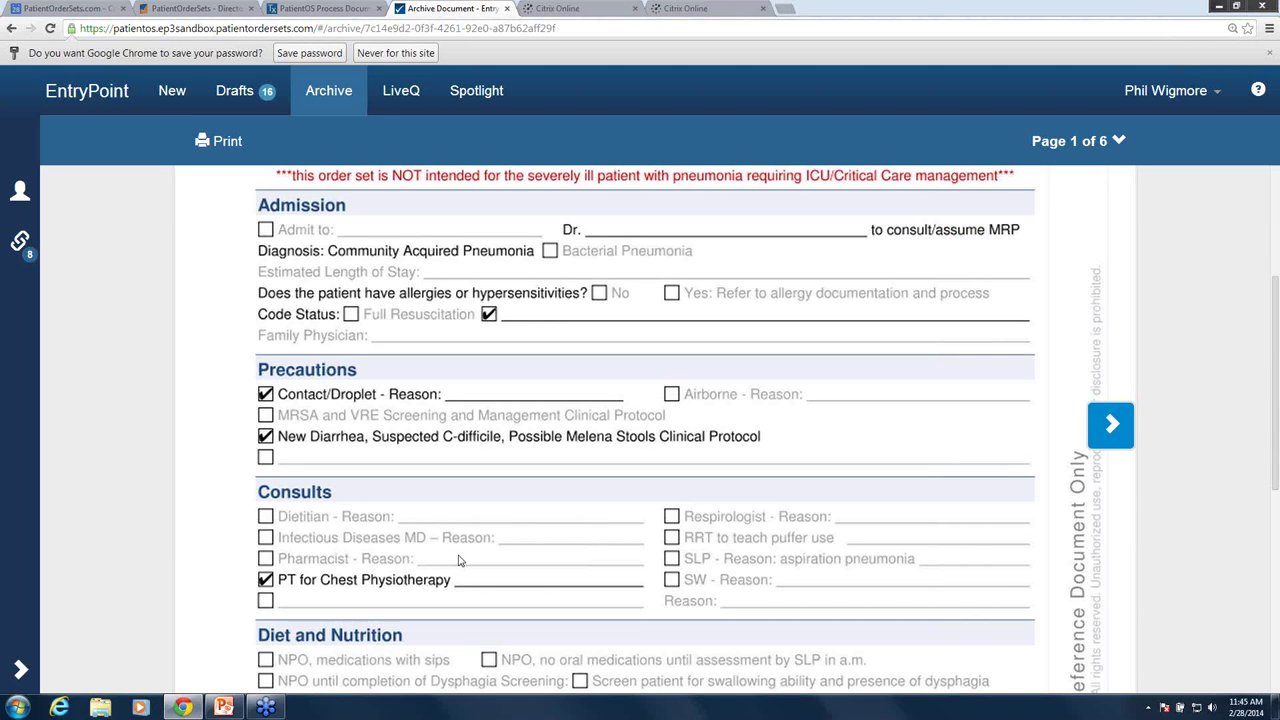
scroll(459, 562, "down", 1)
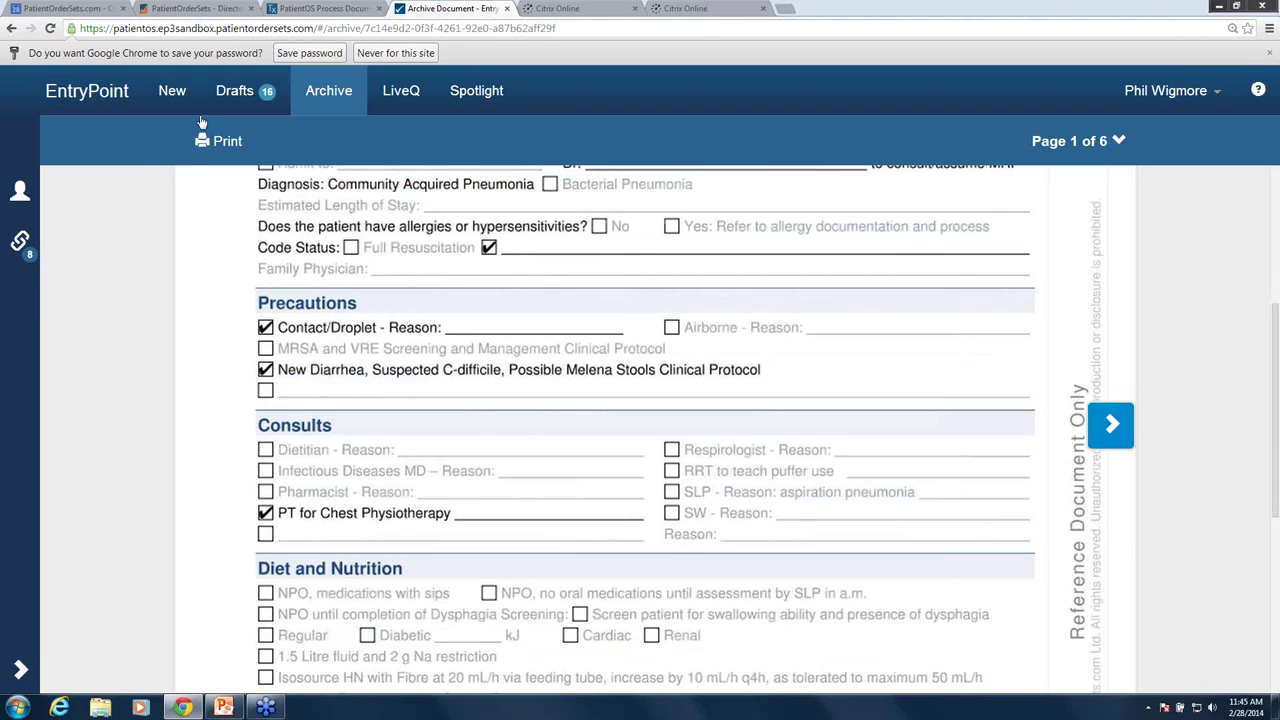
left_click(172, 91)
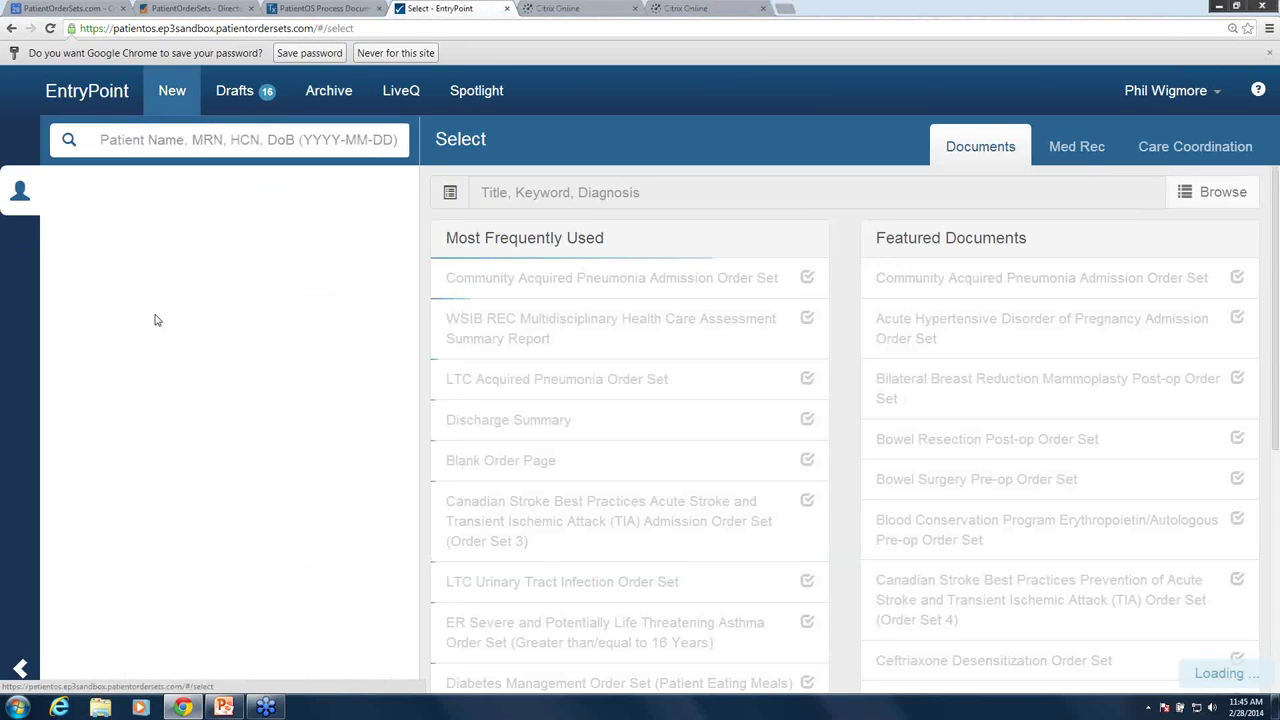
- Reload the same patient from Recent Patients, showing the 2014-02-28 pneumonia order set in the timeline
left_click(174, 260)
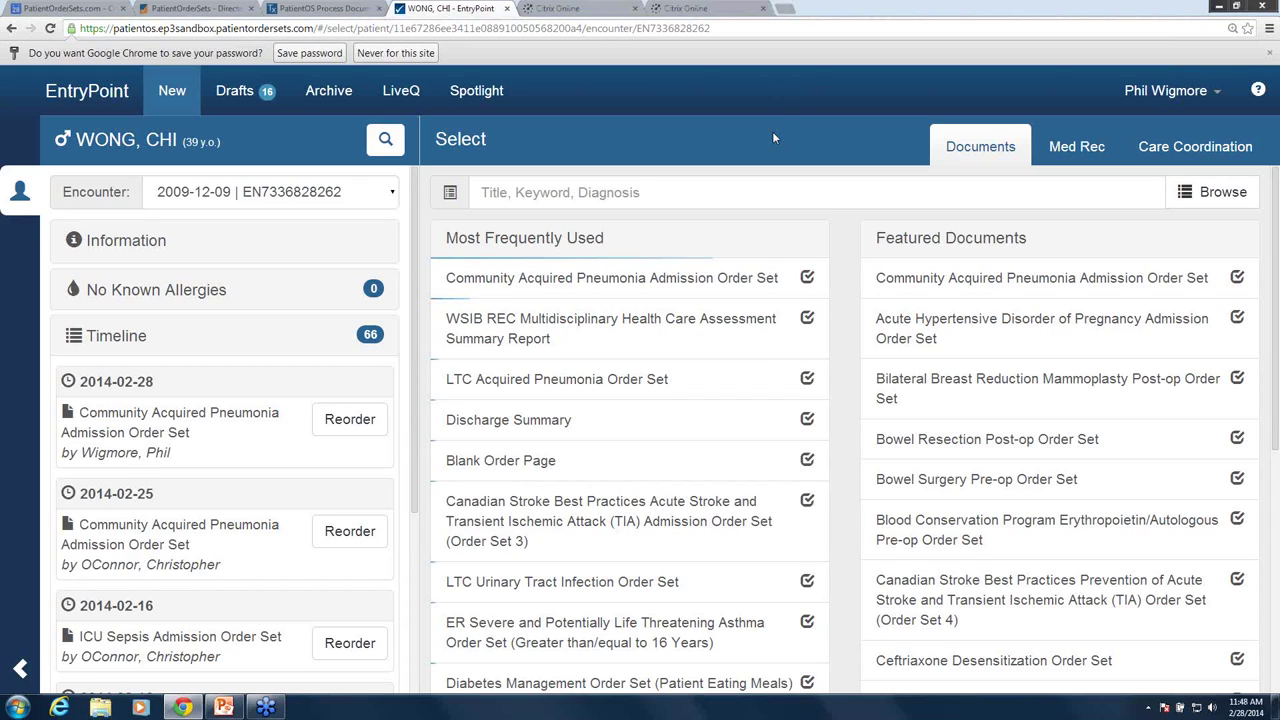
left_click(308, 10)
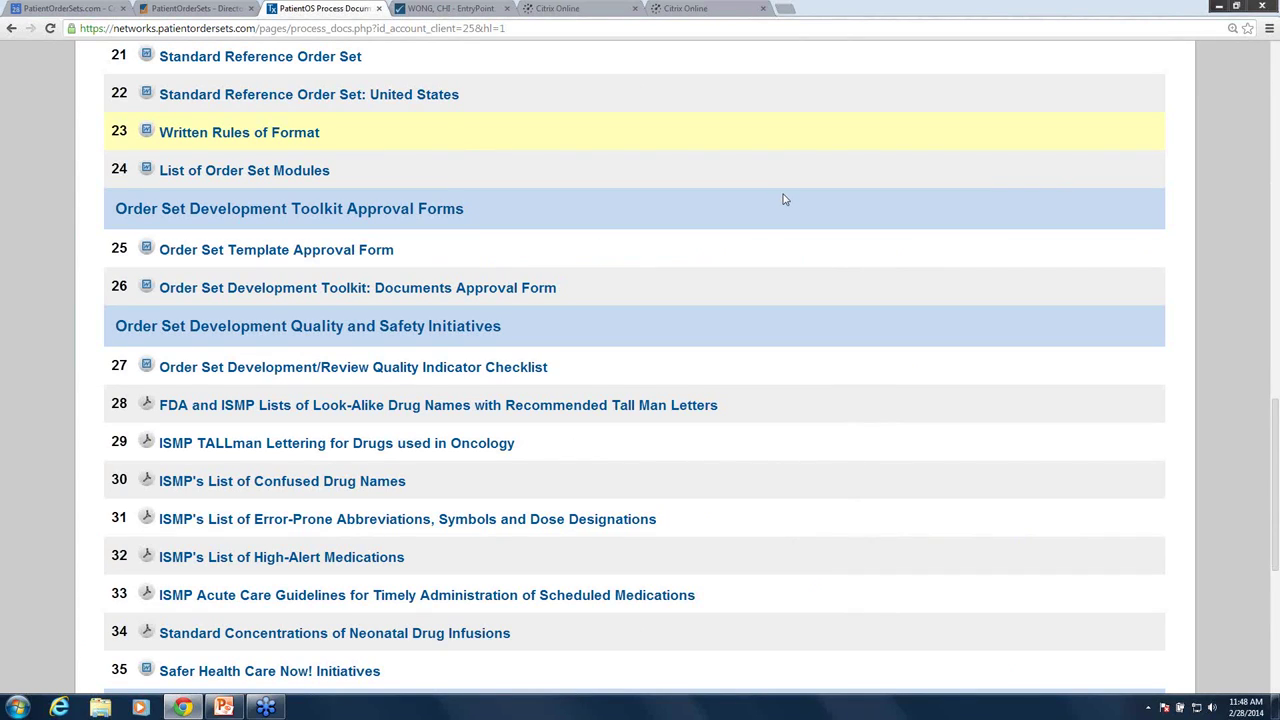
scroll(785, 200, "up", 1)
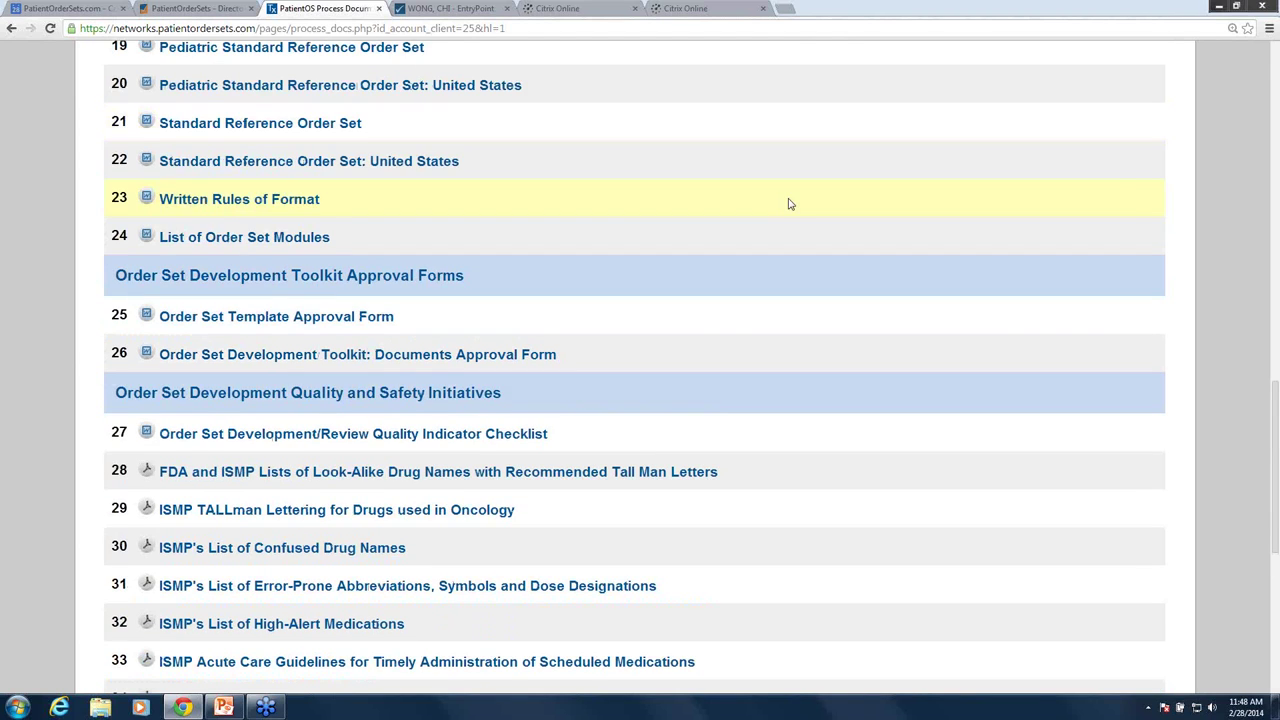
scroll(937, 200, "up", 10)
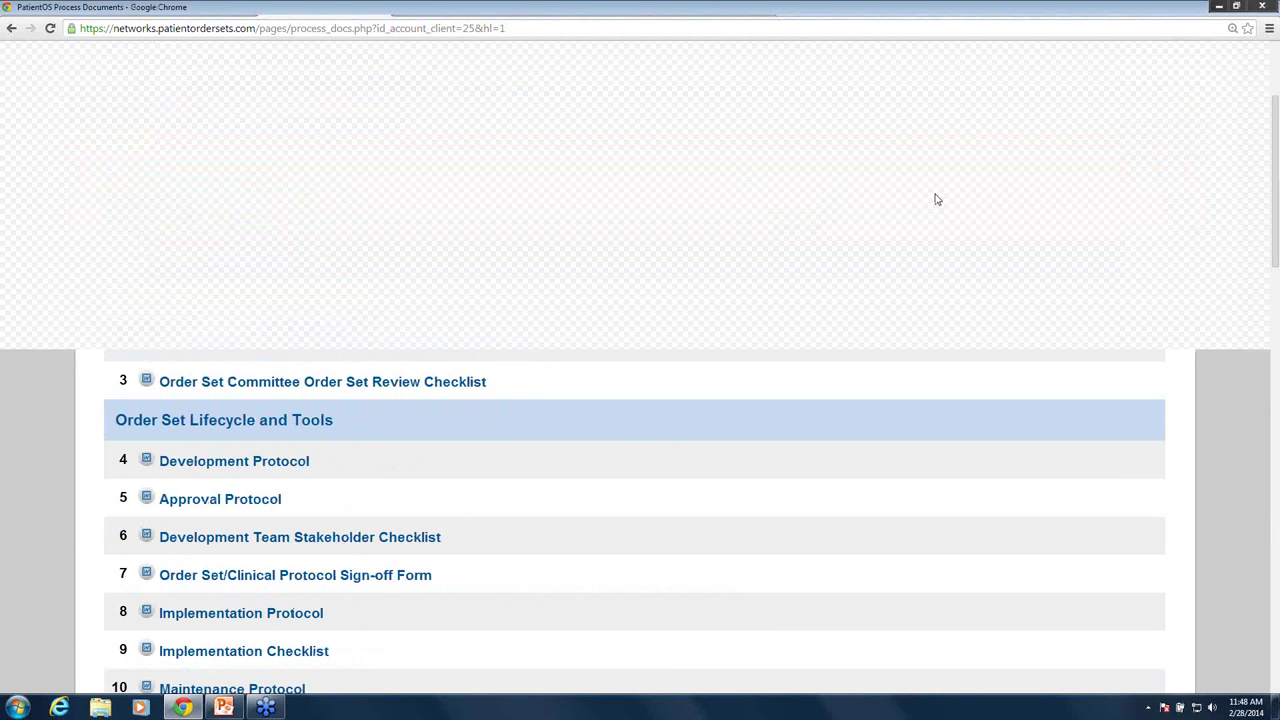
scroll(937, 200, "up", 3)
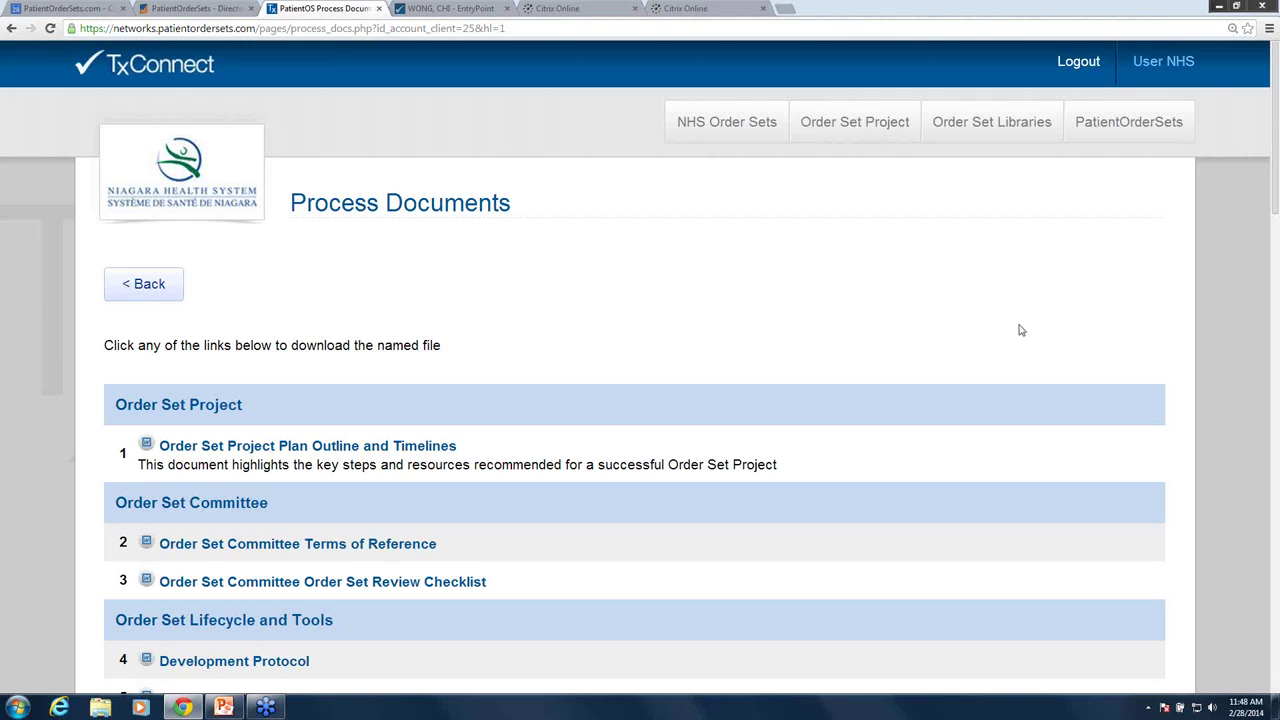
scroll(1015, 462, "down", 2)
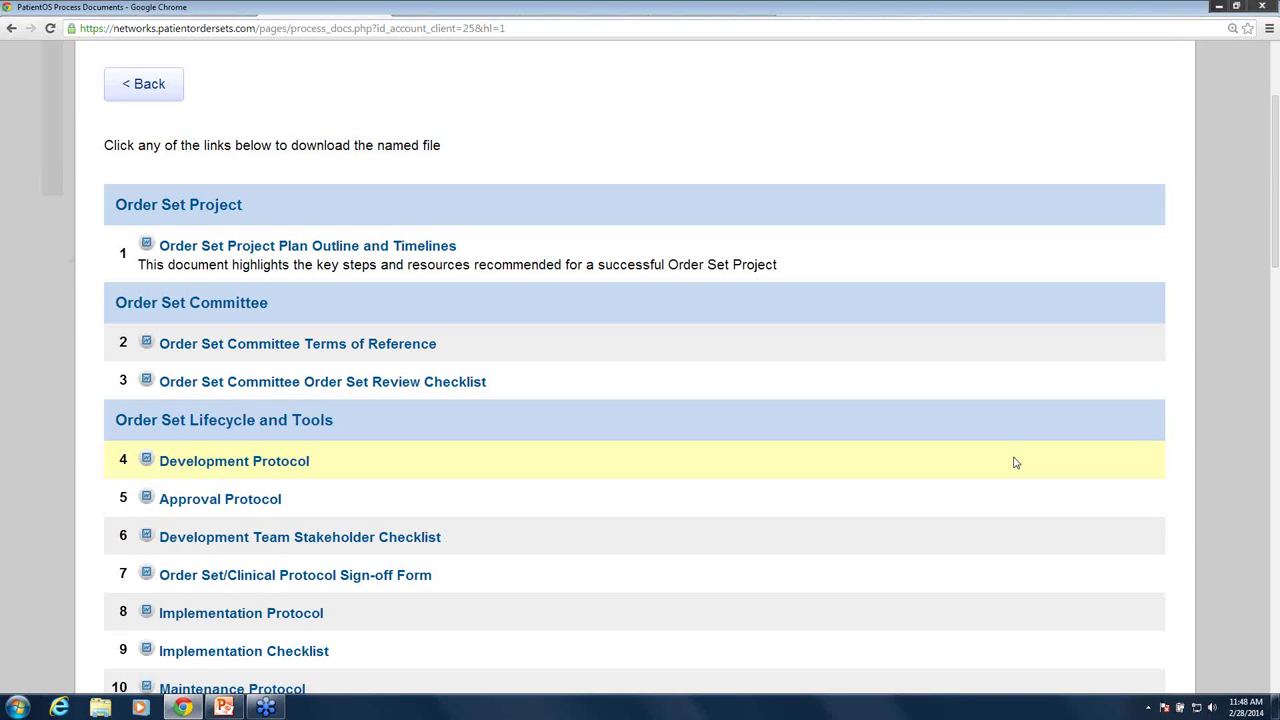
scroll(1015, 462, "up", 2)
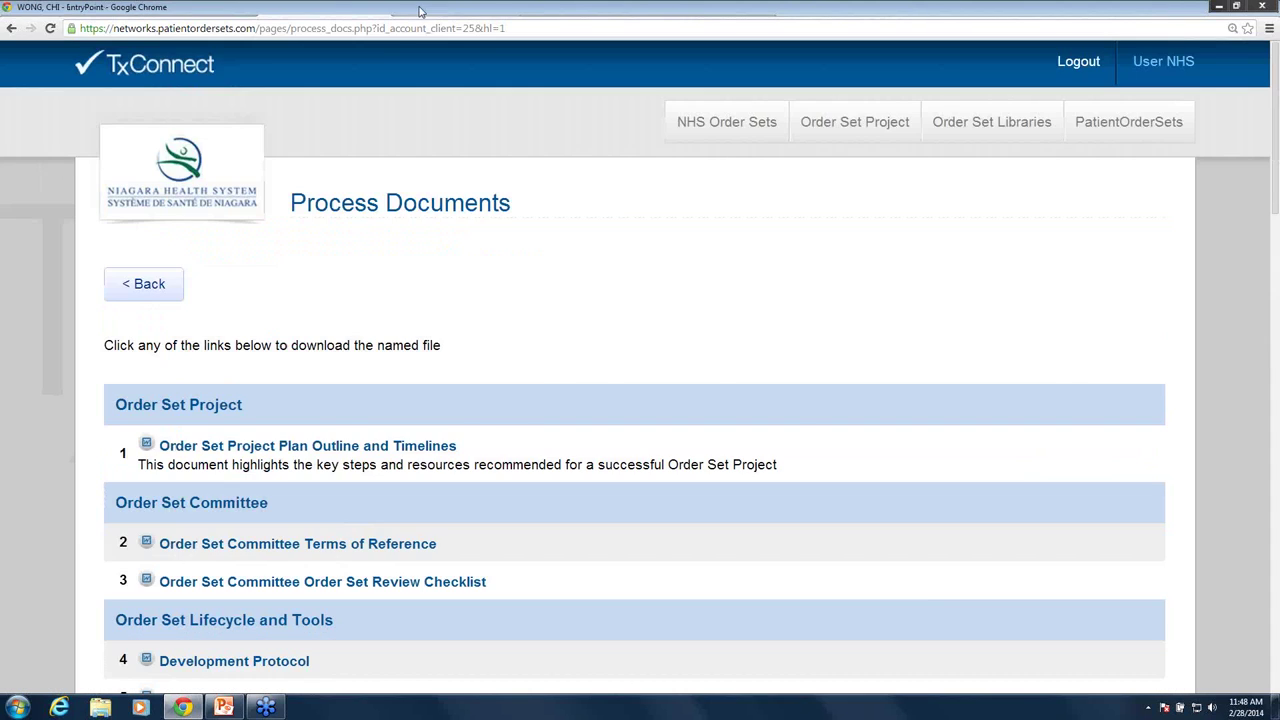
left_click(450, 8)
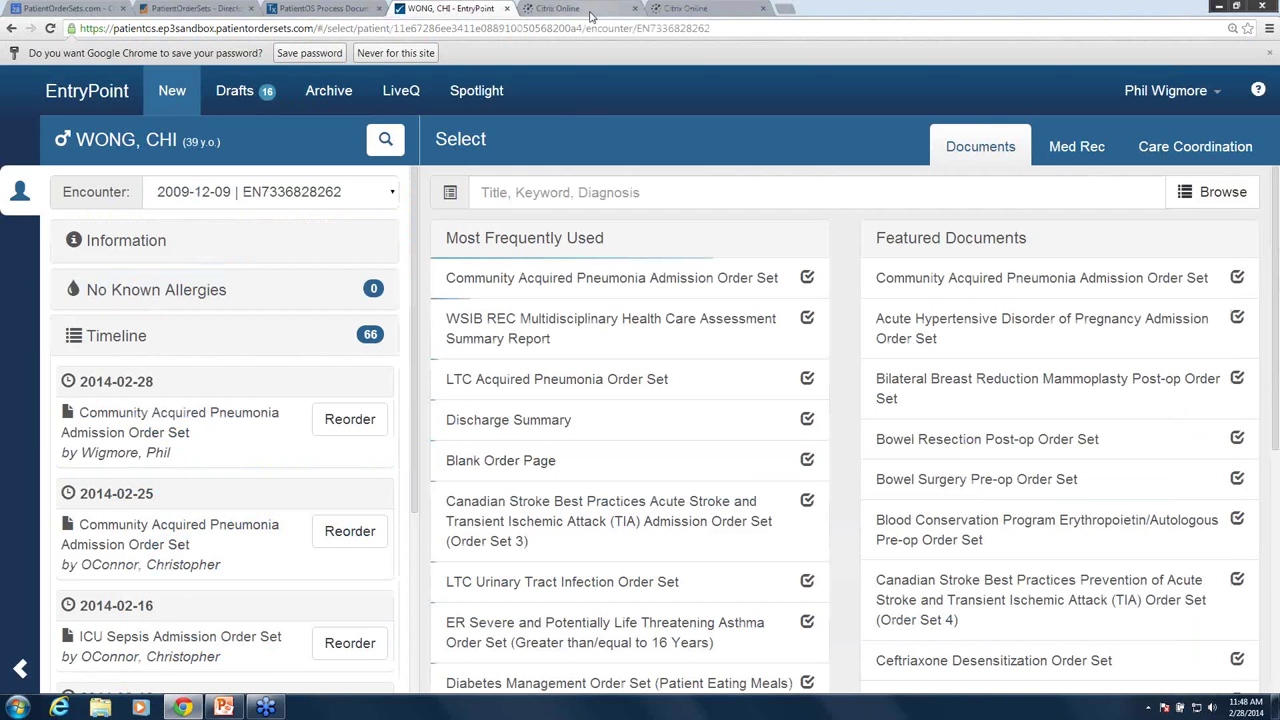